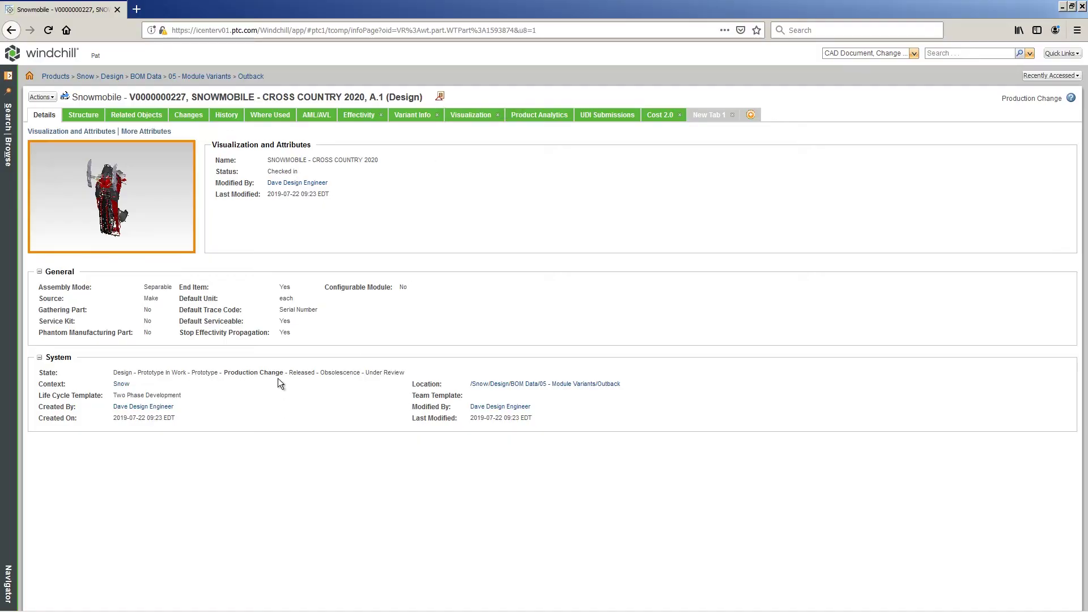
# Expand the Standard Nose & Fender assembly and both fender subassemblies, show their CAD documents, then collapse it
pyautogui.click(82, 114)
pyautogui.click(127, 243)
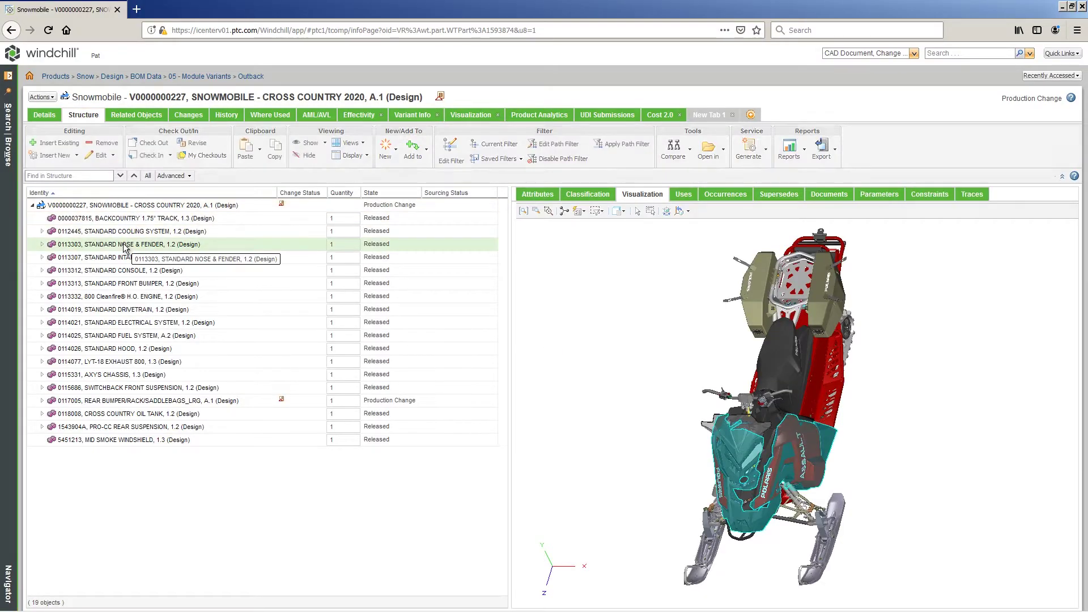
pyautogui.click(42, 244)
pyautogui.click(52, 257)
pyautogui.click(52, 309)
pyautogui.keyDown('shift'); pyautogui.click(223, 452); pyautogui.keyUp('shift')
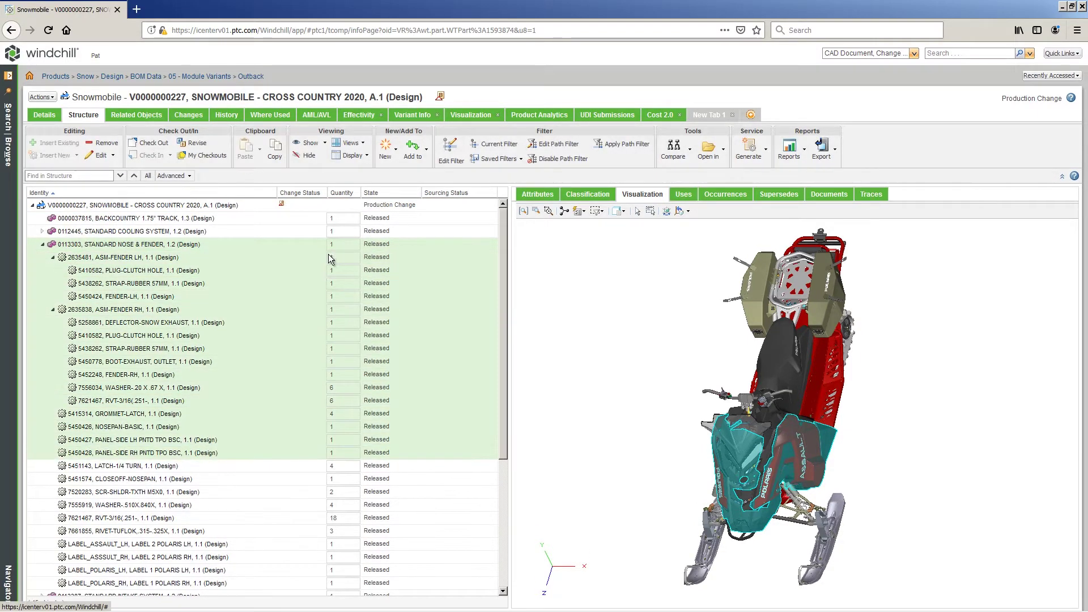
pyautogui.click(312, 142)
pyautogui.click(323, 188)
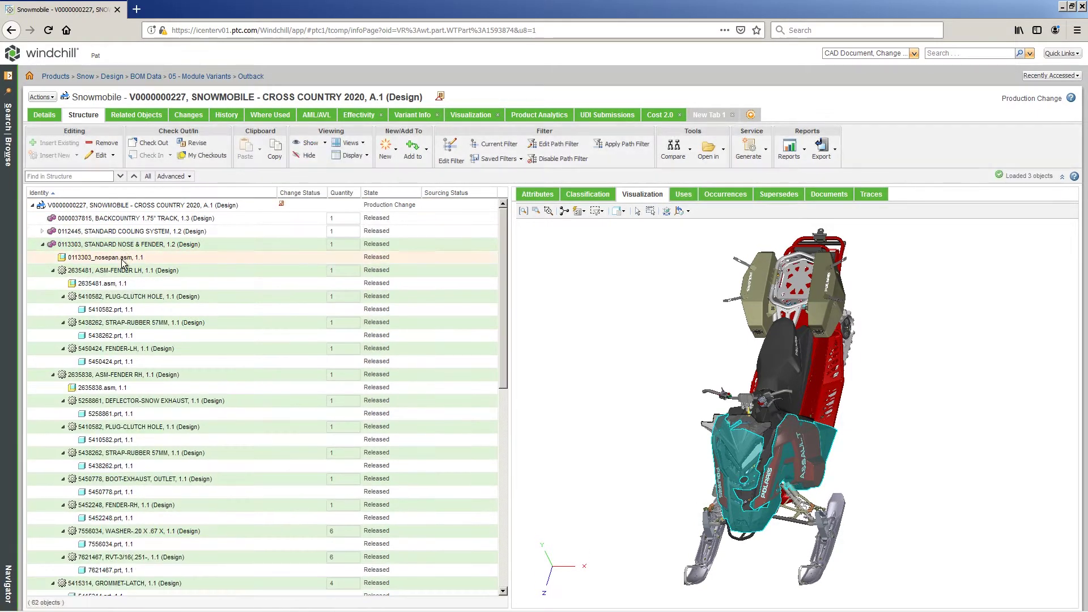
pyautogui.click(42, 244)
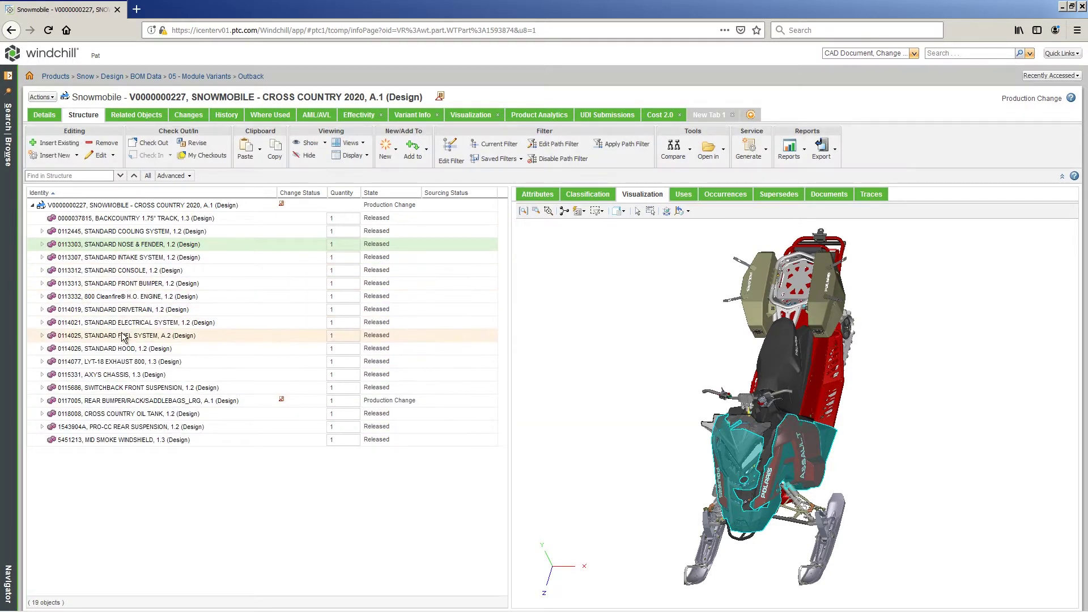
# Expand the LYT-18 Exhaust 800 and resonator assemblies, show their CAD documents, then collapse them
pyautogui.click(41, 361)
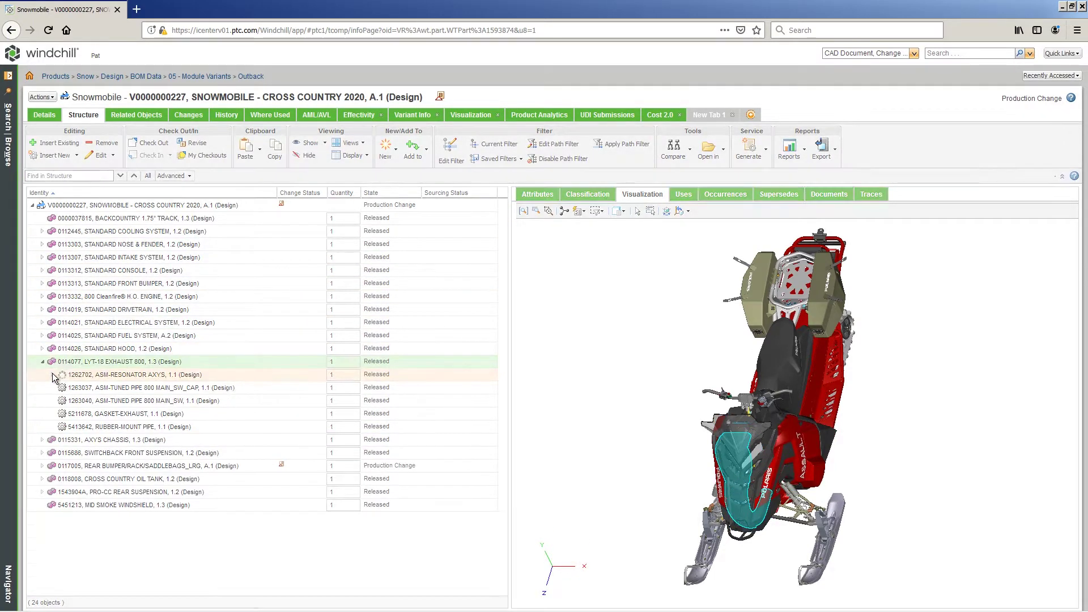
pyautogui.click(52, 374)
pyautogui.keyDown('shift'); pyautogui.click(213, 492); pyautogui.keyUp('shift')
pyautogui.click(324, 144)
pyautogui.click(327, 183)
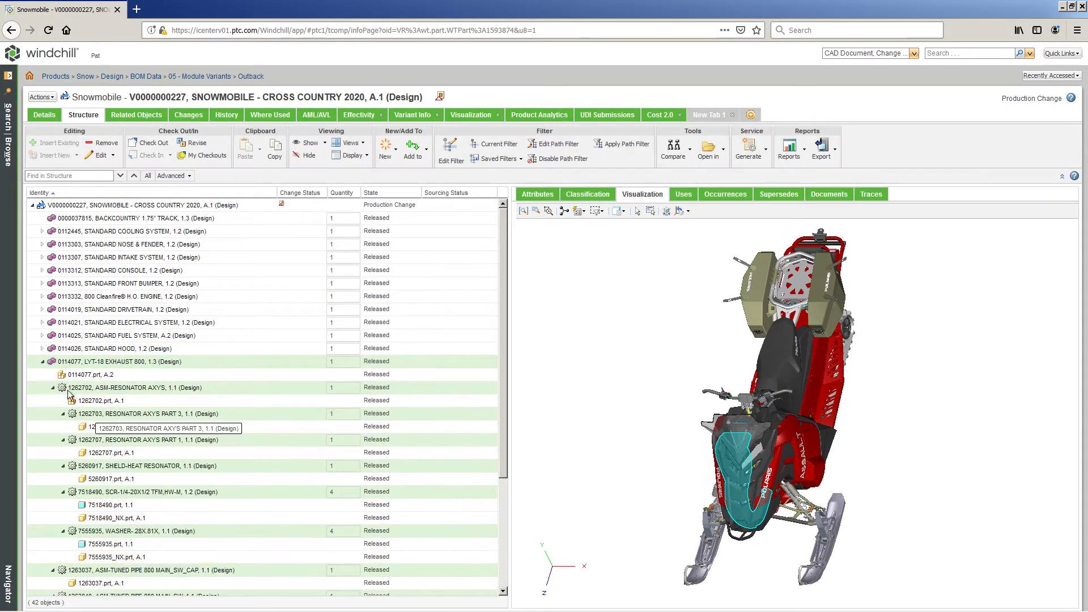
pyautogui.click(42, 361)
pyautogui.click(66, 415)
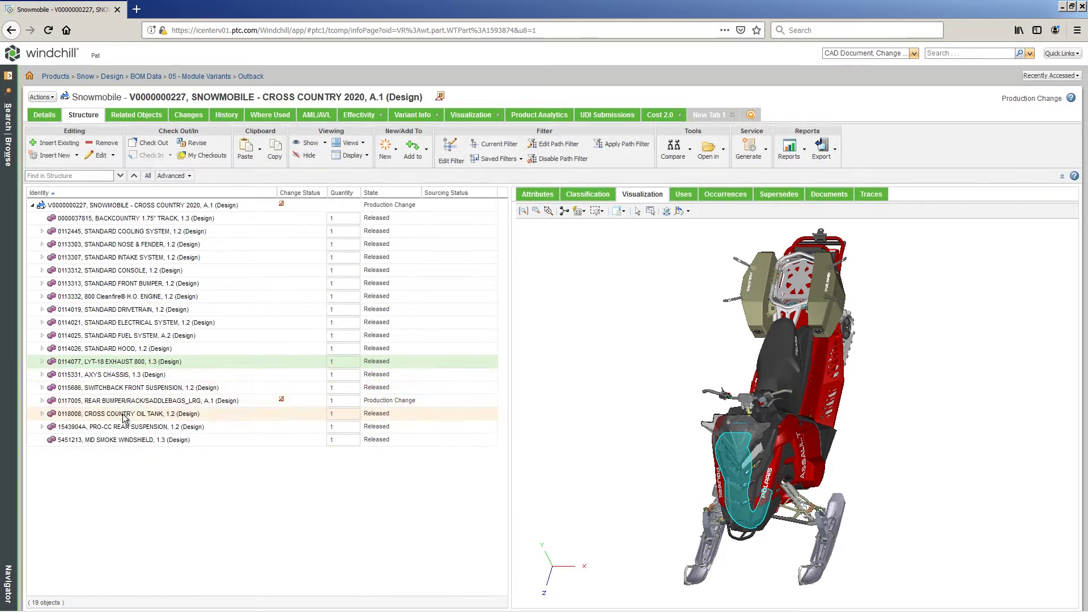
pyautogui.click(41, 414)
pyautogui.click(52, 440)
pyautogui.keyDown('shift'); pyautogui.click(183, 559); pyautogui.keyUp('shift')
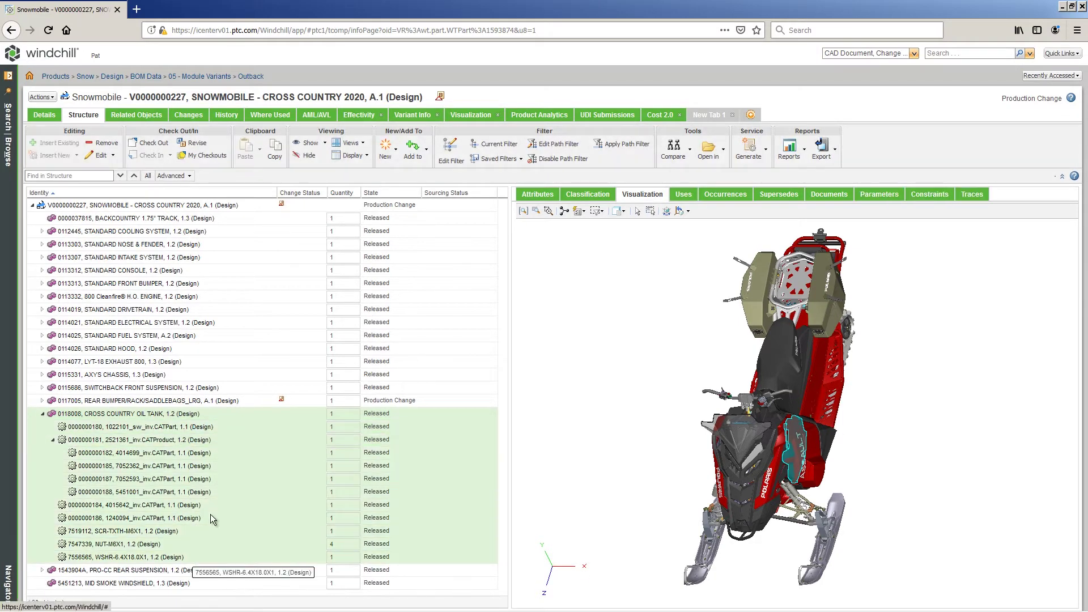
pyautogui.click(307, 143)
pyautogui.click(323, 182)
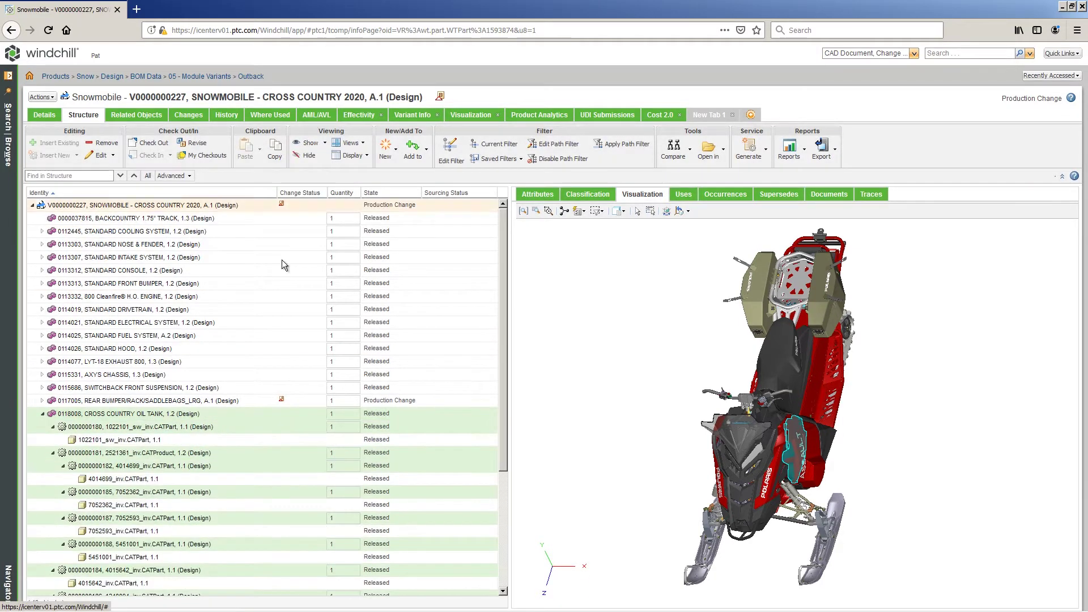
# Expand the rear bumper layouts, the large left saddlebag, and its bushing and hinge subassemblies
pyautogui.click(42, 413)
pyautogui.click(85, 401)
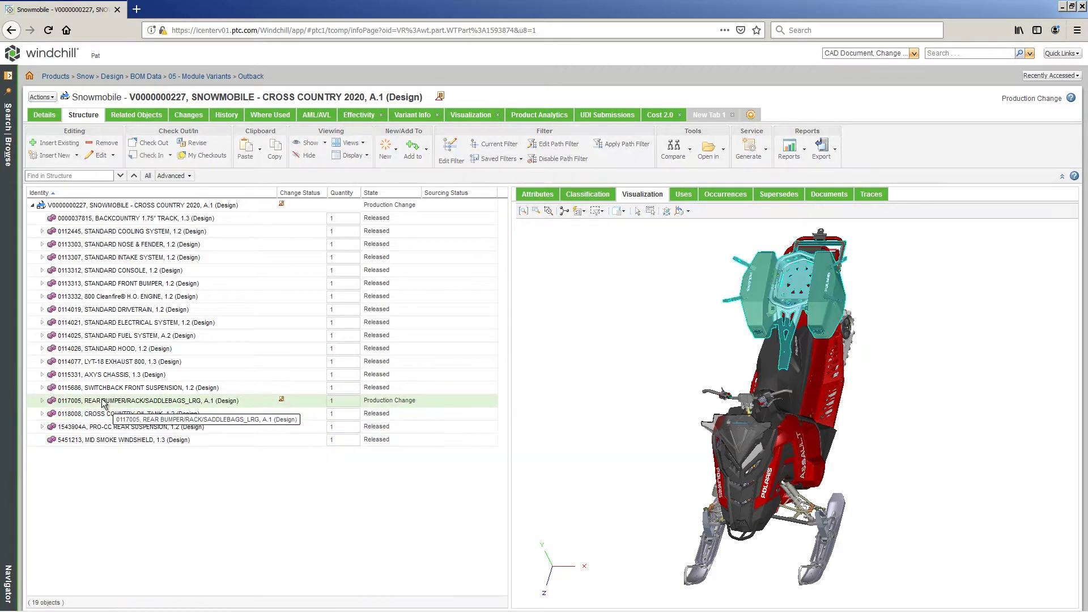
pyautogui.click(41, 400)
pyautogui.click(52, 414)
pyautogui.click(136, 466)
pyautogui.click(62, 466)
pyautogui.click(73, 544)
pyautogui.scroll(-2, 85, 544)
pyautogui.click(73, 533)
pyautogui.scroll(-1, 85, 553)
pyautogui.click(73, 549)
pyautogui.scroll(-2, 226, 553)
# Show CAD documents under the saddlebag parts, then briefly show and hide attached documents
pyautogui.click(326, 143)
pyautogui.click(328, 188)
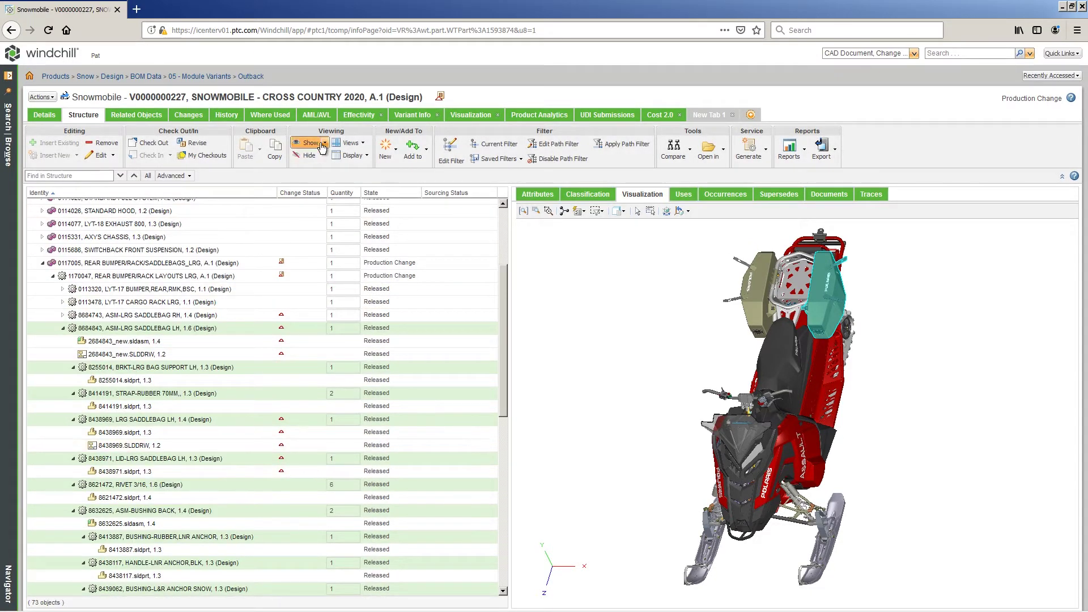
pyautogui.click(324, 144)
pyautogui.click(323, 170)
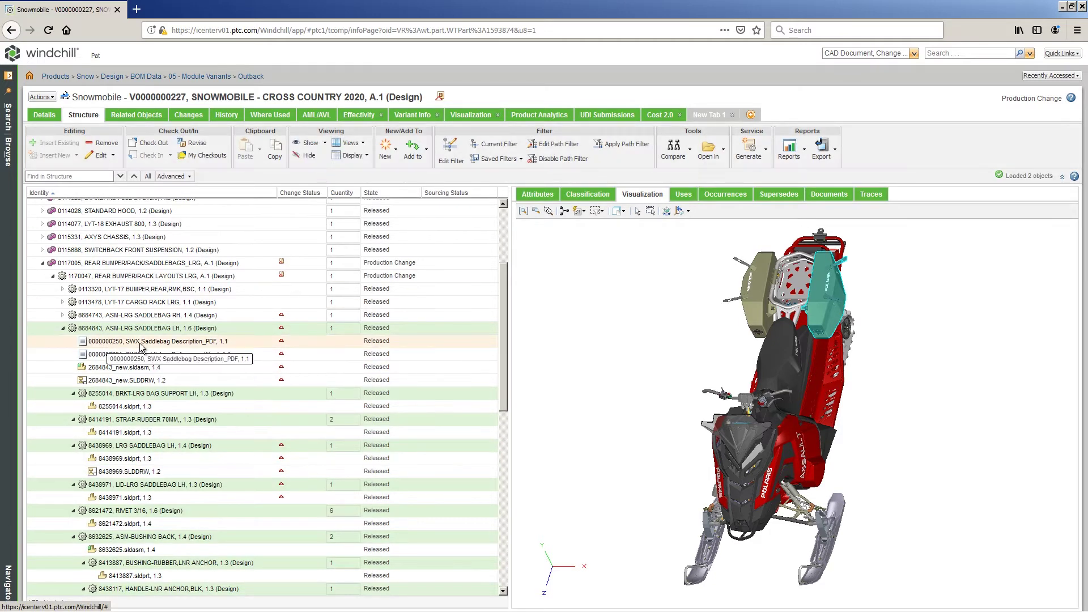
pyautogui.click(300, 156)
# Show and hide manufacturer parts with sourcing status, then collapse the large left saddlebag
pyautogui.click(325, 144)
pyautogui.click(325, 226)
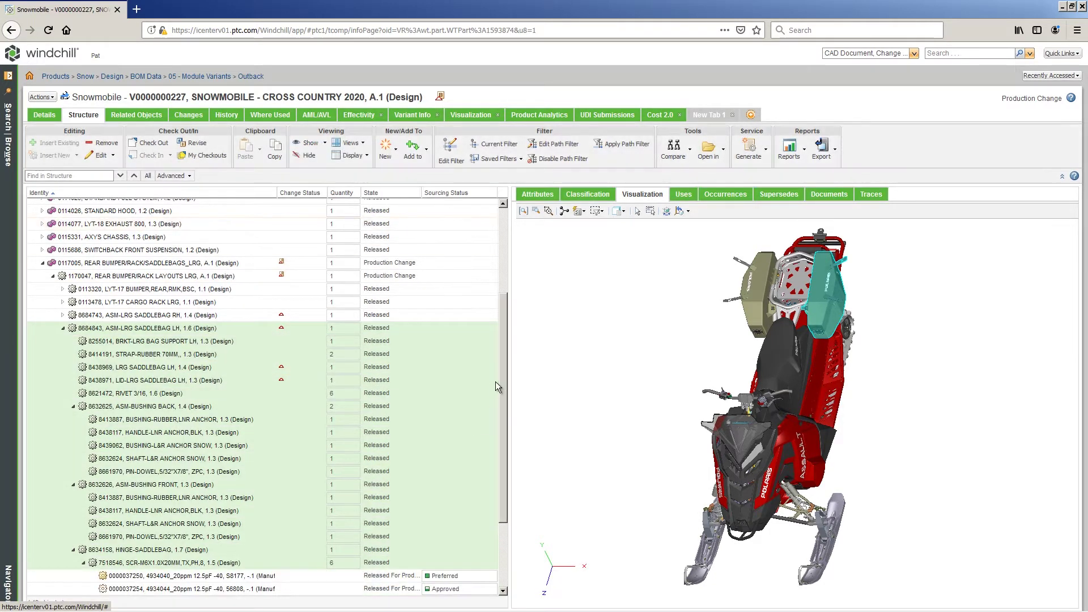
pyautogui.scroll(-3, 399, 425)
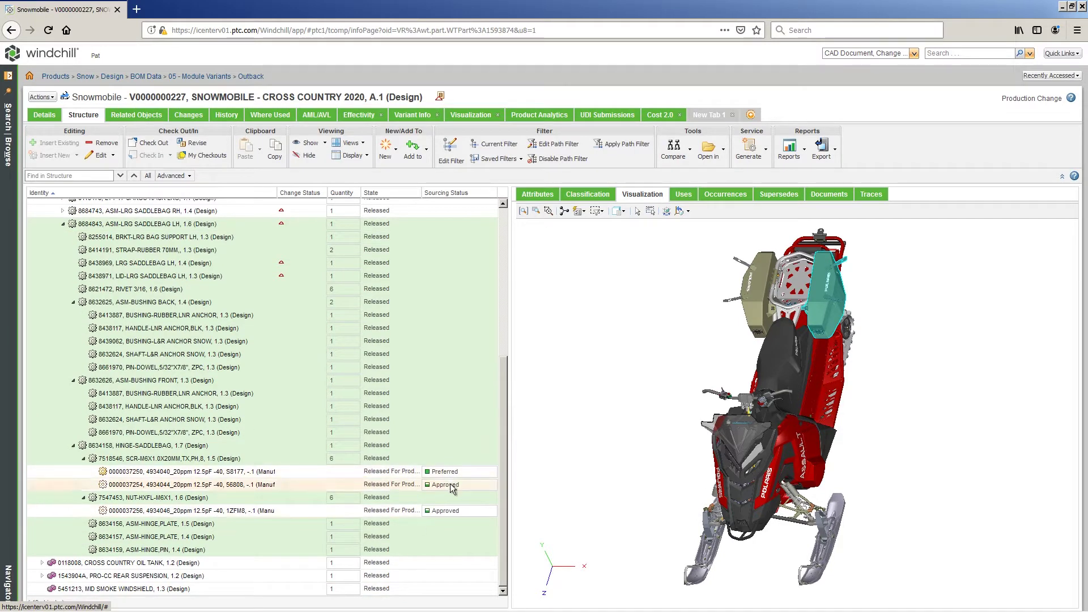
pyautogui.click(300, 154)
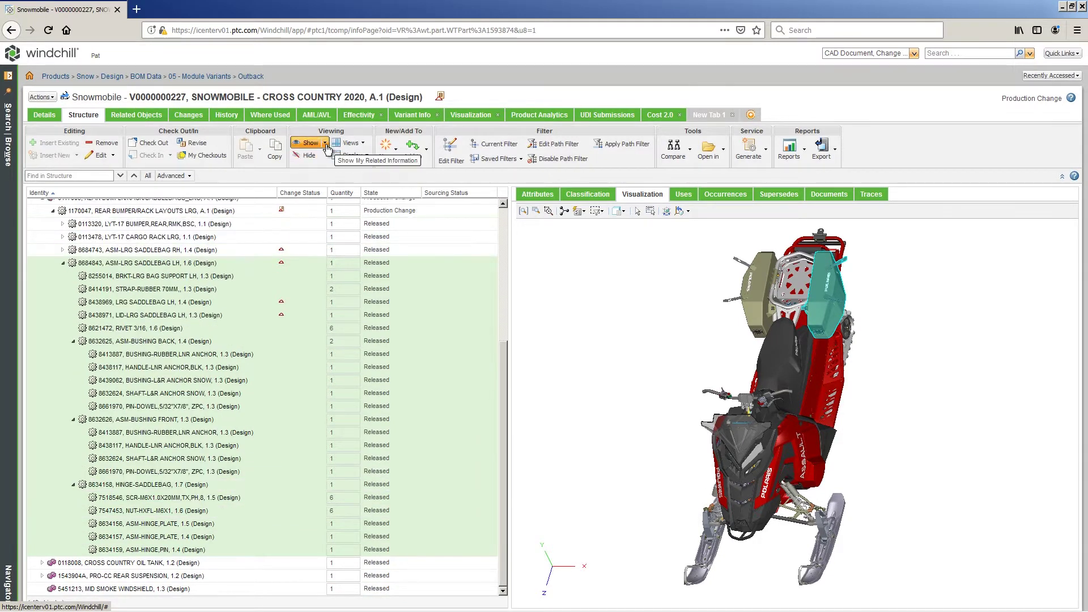
pyautogui.click(322, 214)
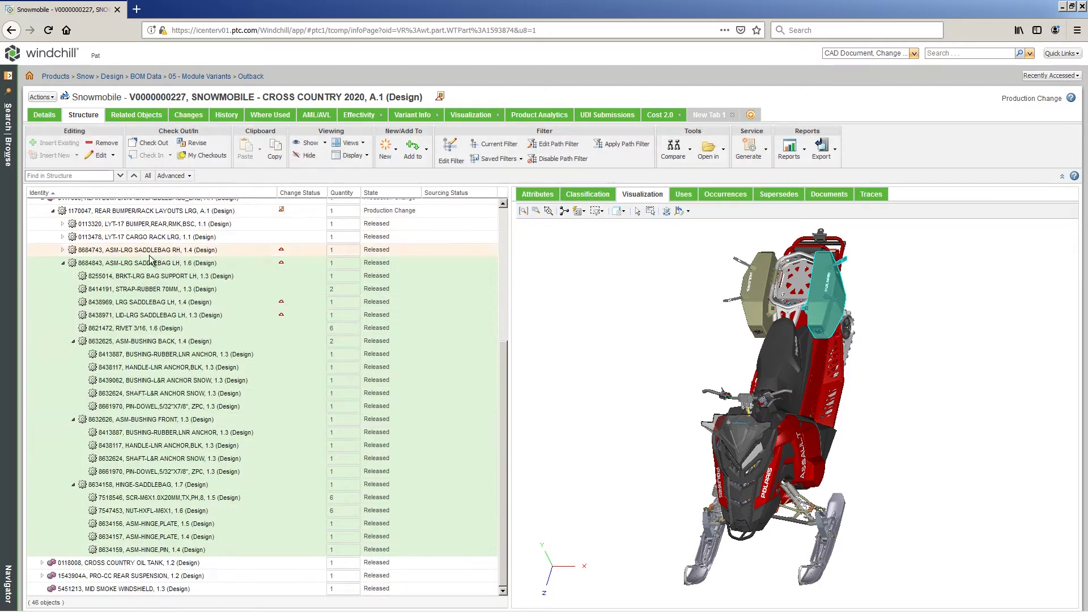
pyautogui.click(62, 262)
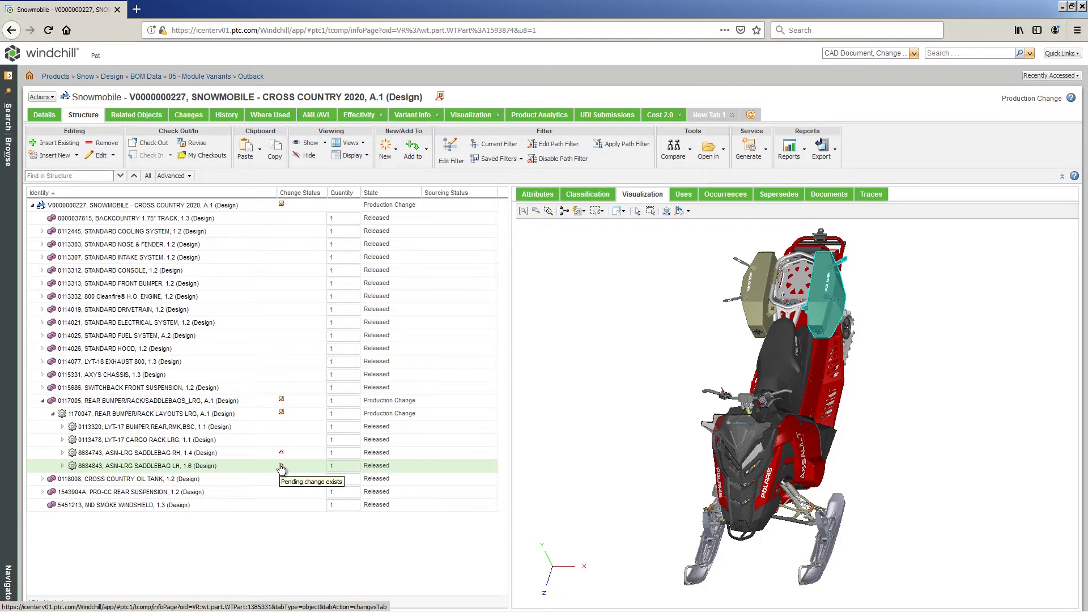
# Open change notice 00124 from the left saddlebag's pending change and view its implementation plan
pyautogui.click(281, 465)
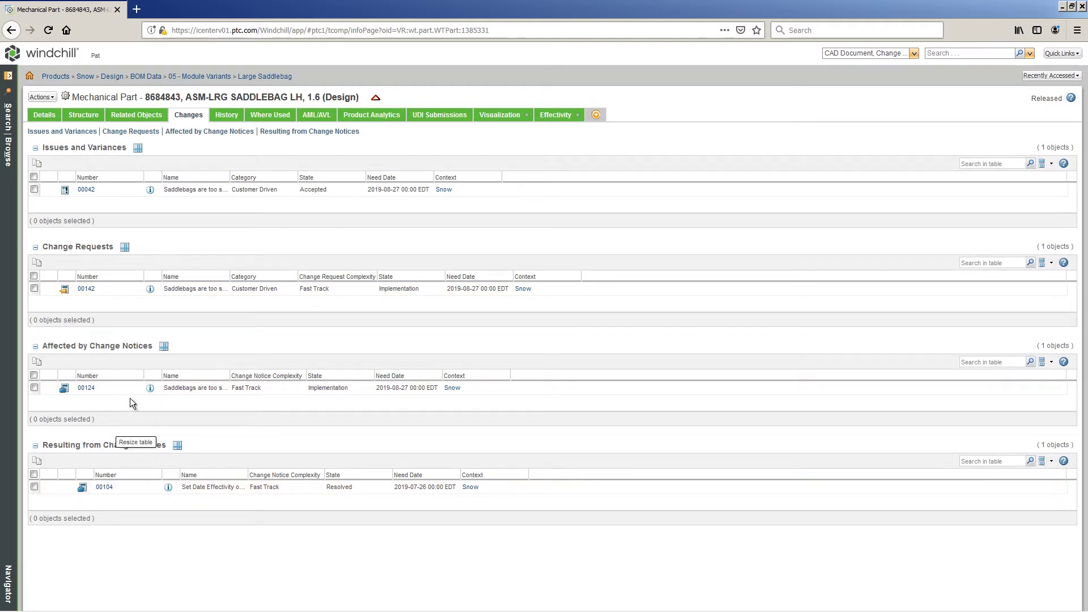
pyautogui.click(151, 391)
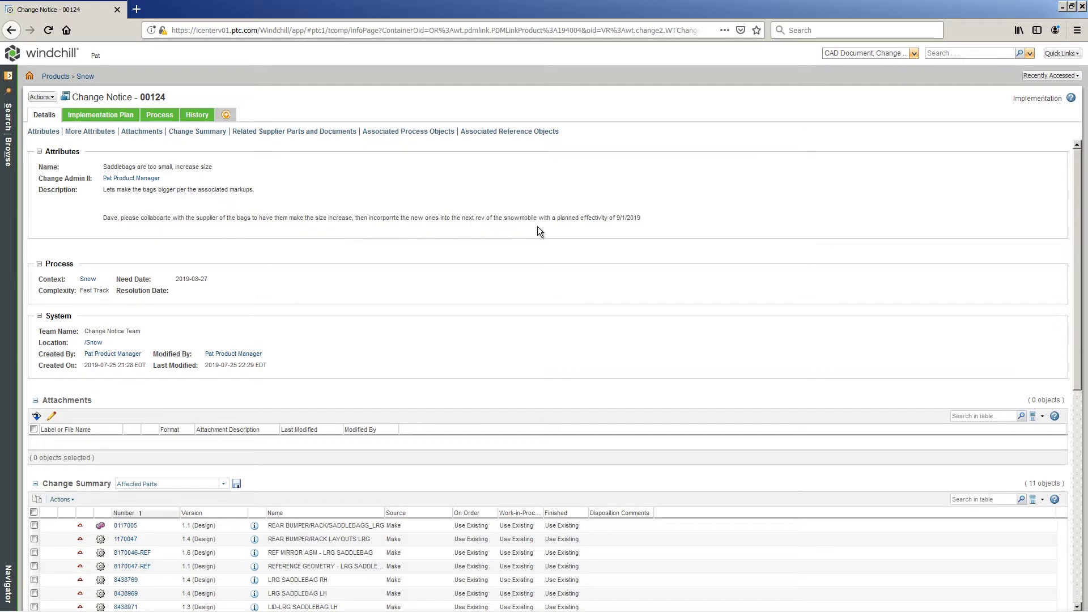
pyautogui.click(106, 118)
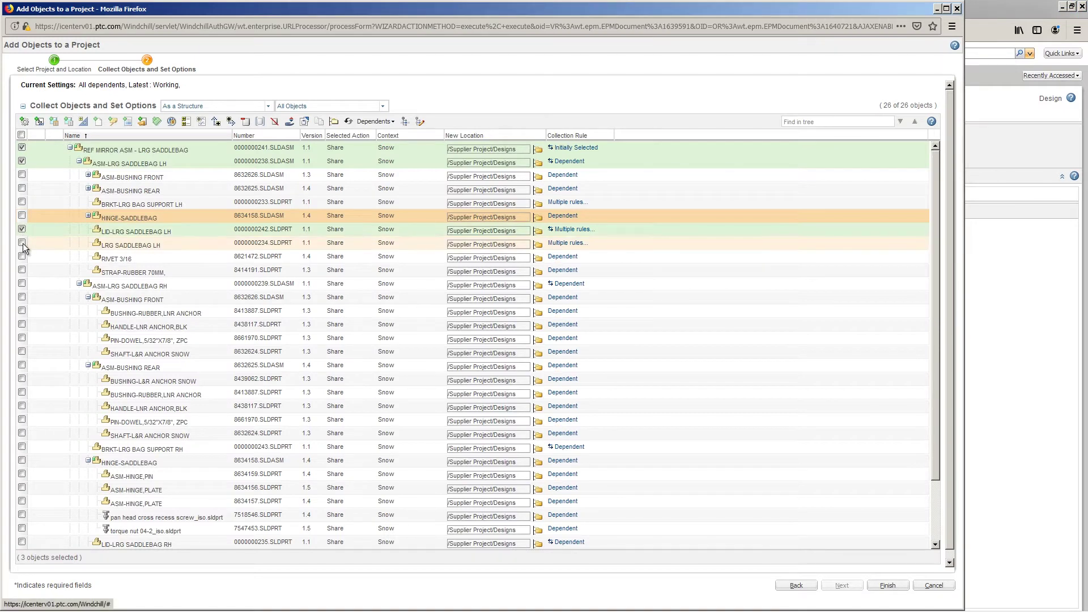
# Share the large saddlebag parts, lids, reference geometry and drawing to Supplier Project with PDM check-out
pyautogui.click(22, 243)
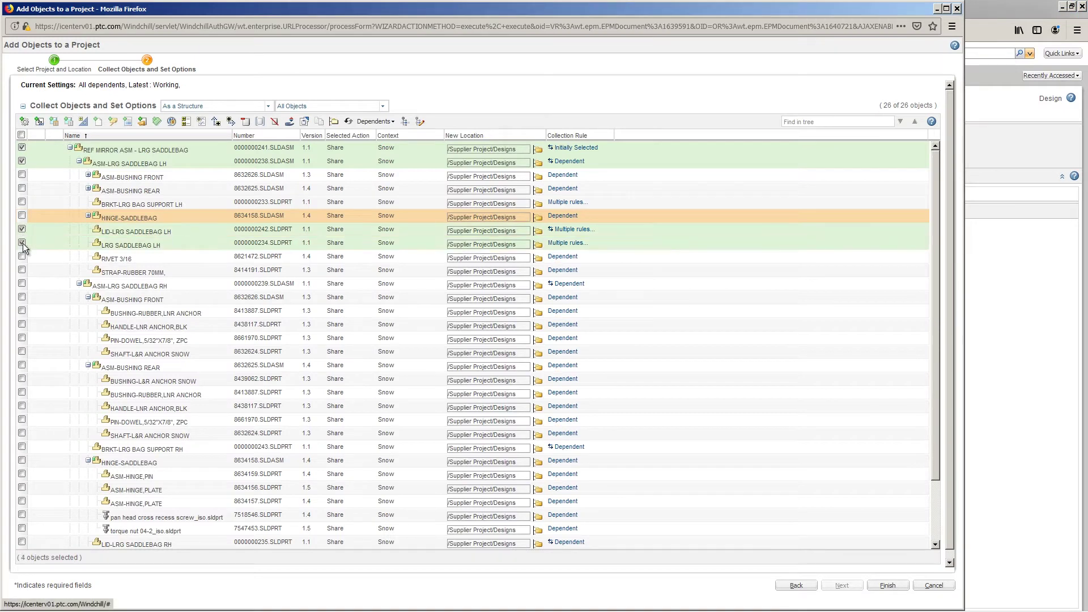
pyautogui.click(23, 283)
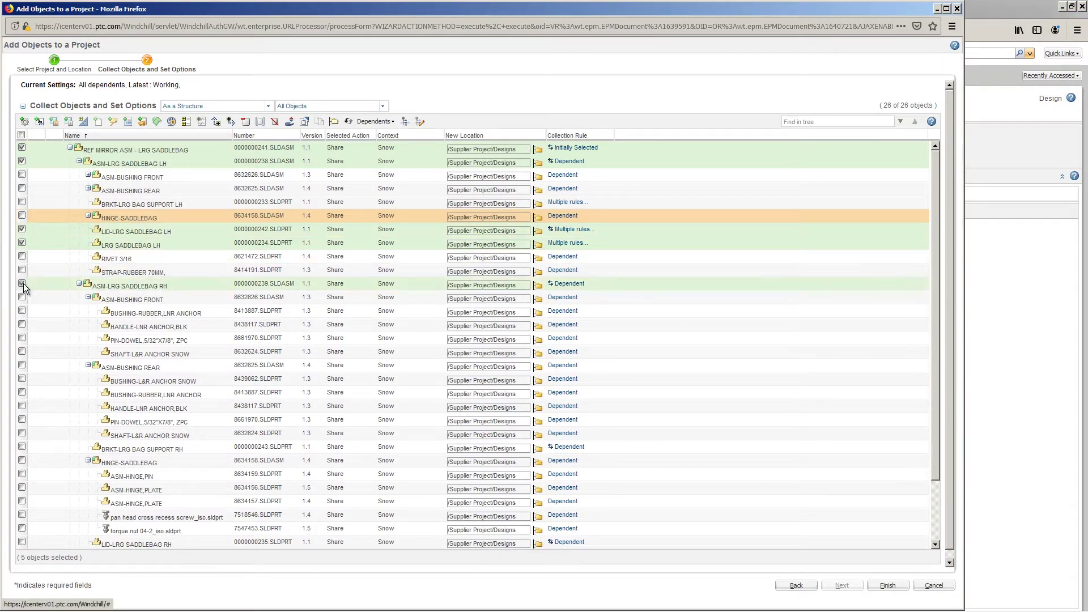
pyautogui.click(89, 298)
pyautogui.click(89, 312)
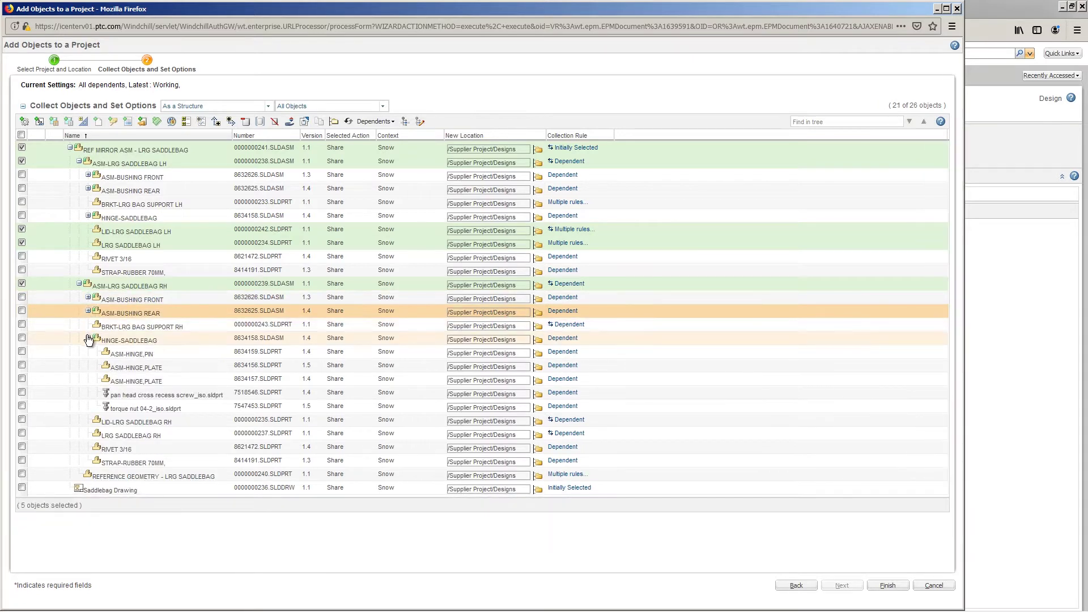
pyautogui.click(89, 338)
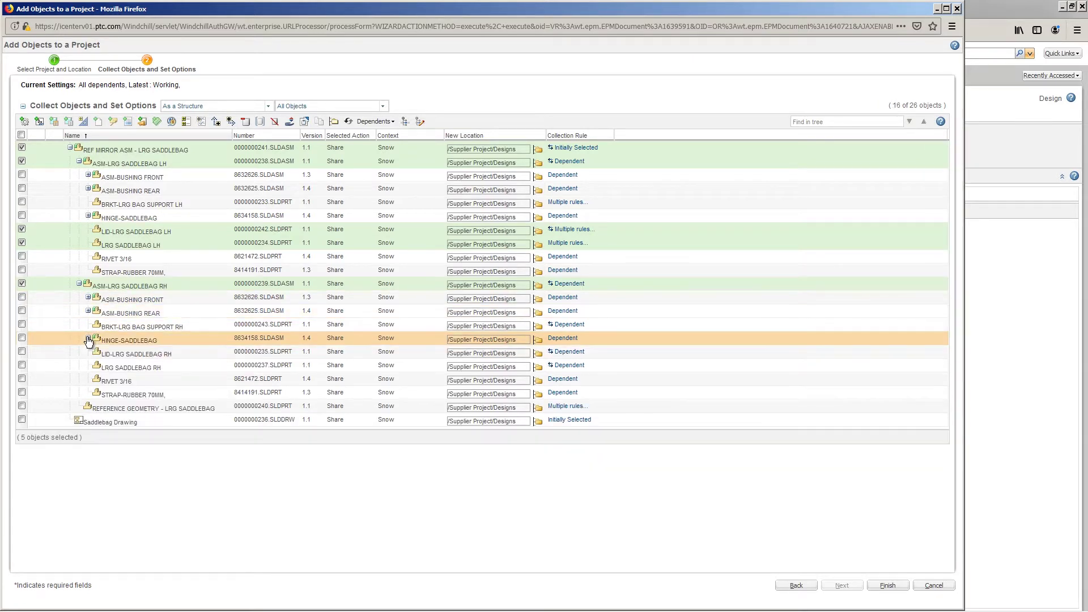
pyautogui.click(23, 352)
pyautogui.click(21, 367)
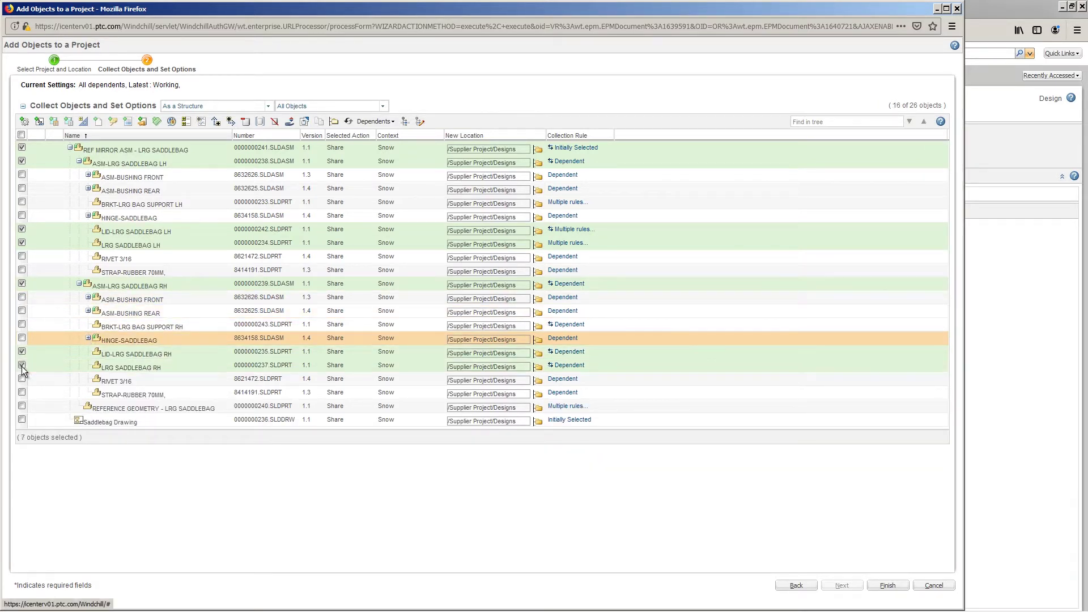
pyautogui.click(22, 406)
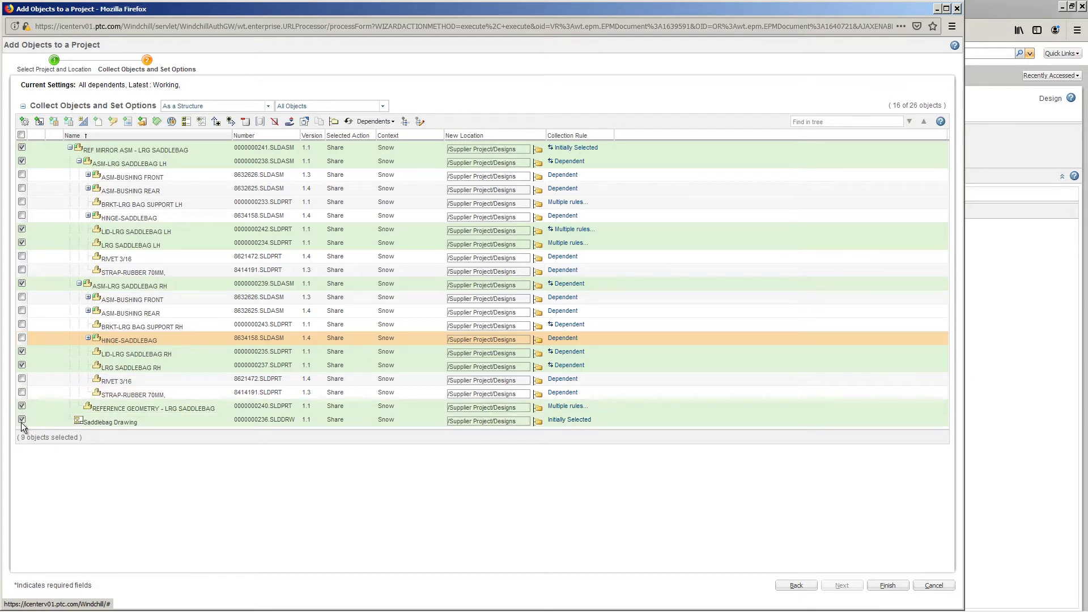
pyautogui.click(304, 123)
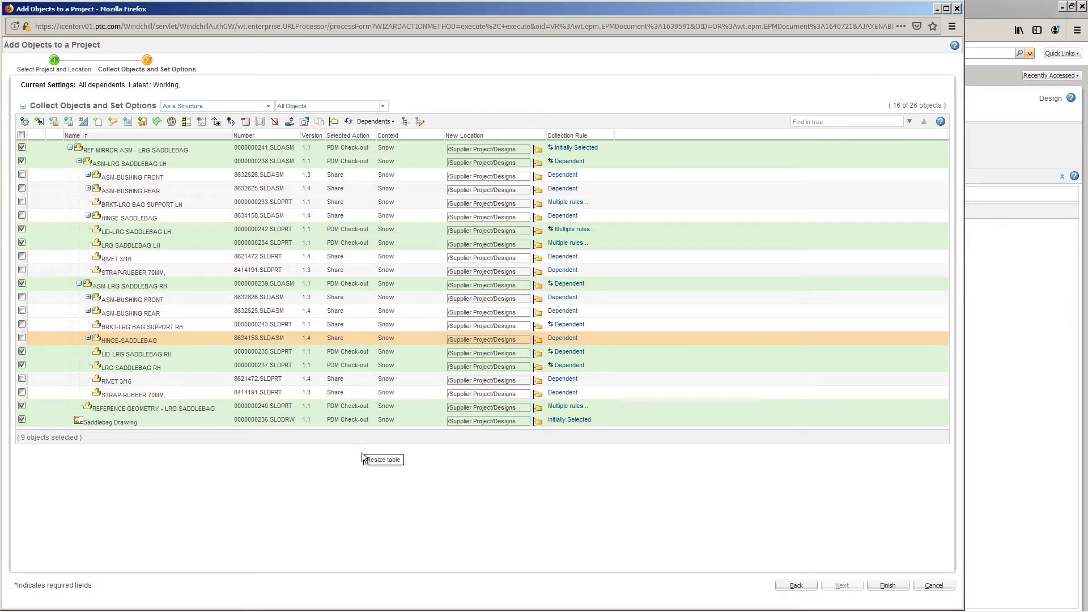
pyautogui.click(886, 586)
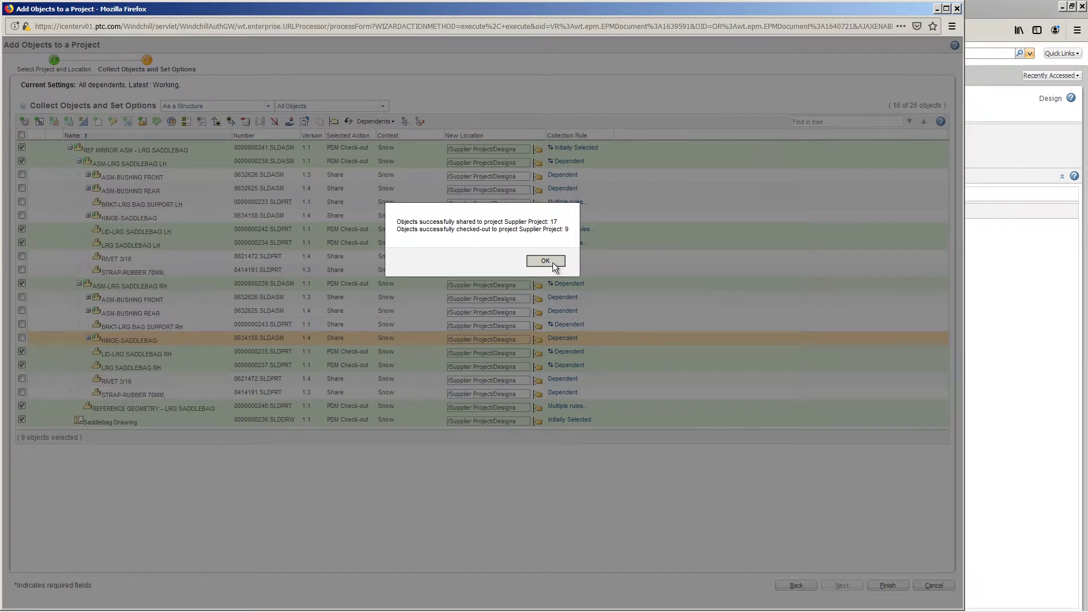
# Dismiss the success message and browse Recent Projects to Supplier Project's folders
pyautogui.click(553, 263)
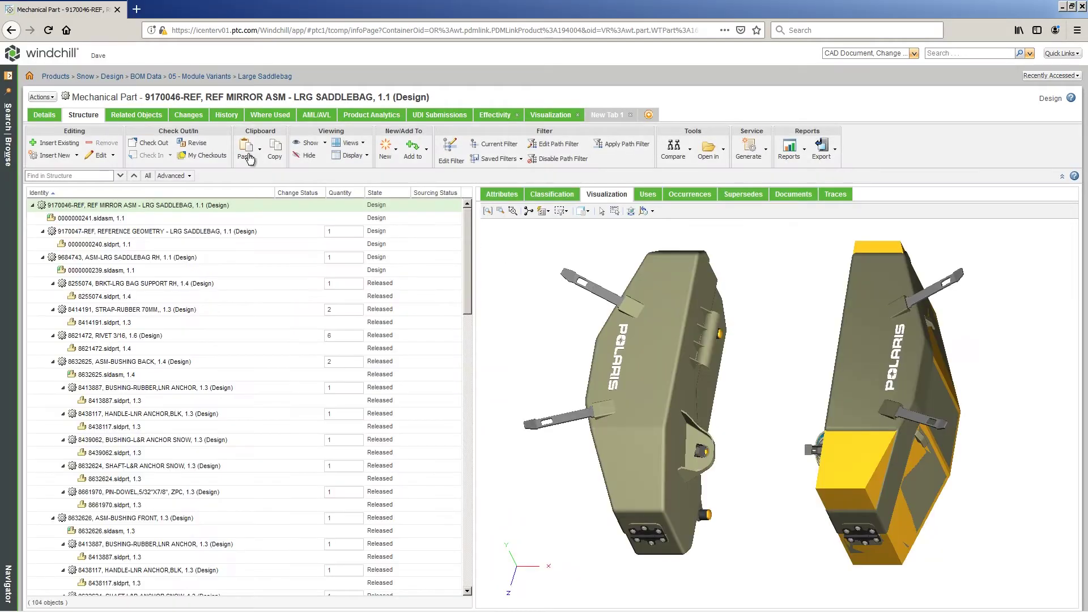
pyautogui.click(7, 77)
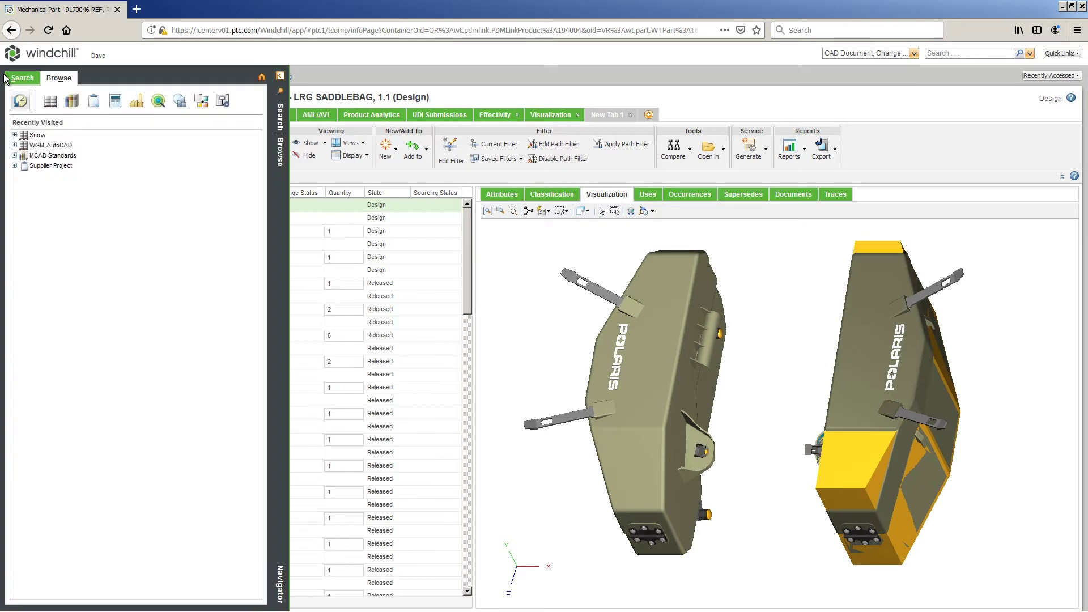
pyautogui.click(92, 106)
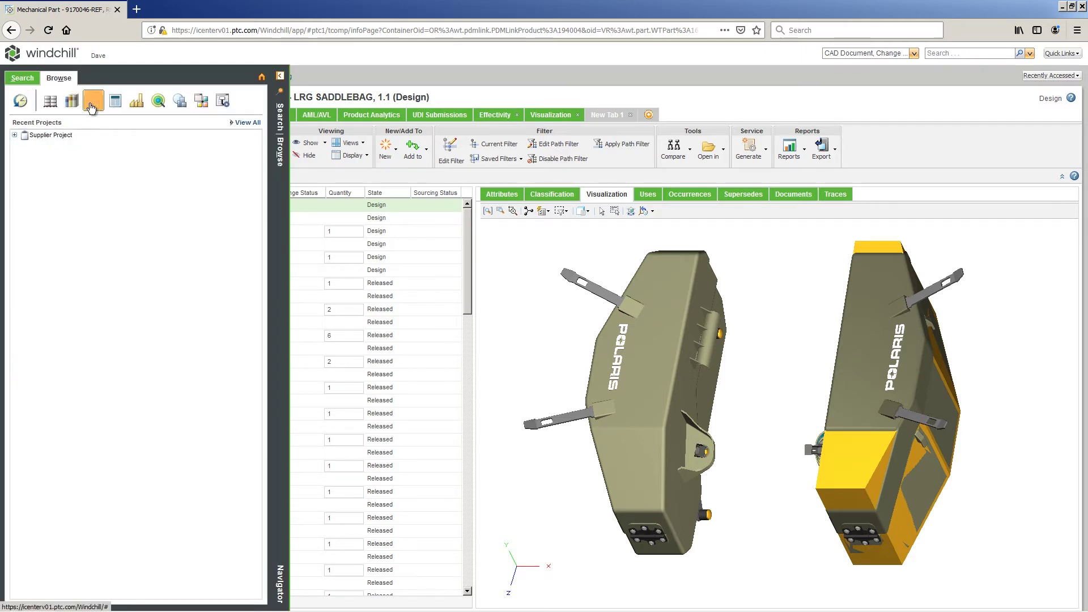
pyautogui.click(85, 139)
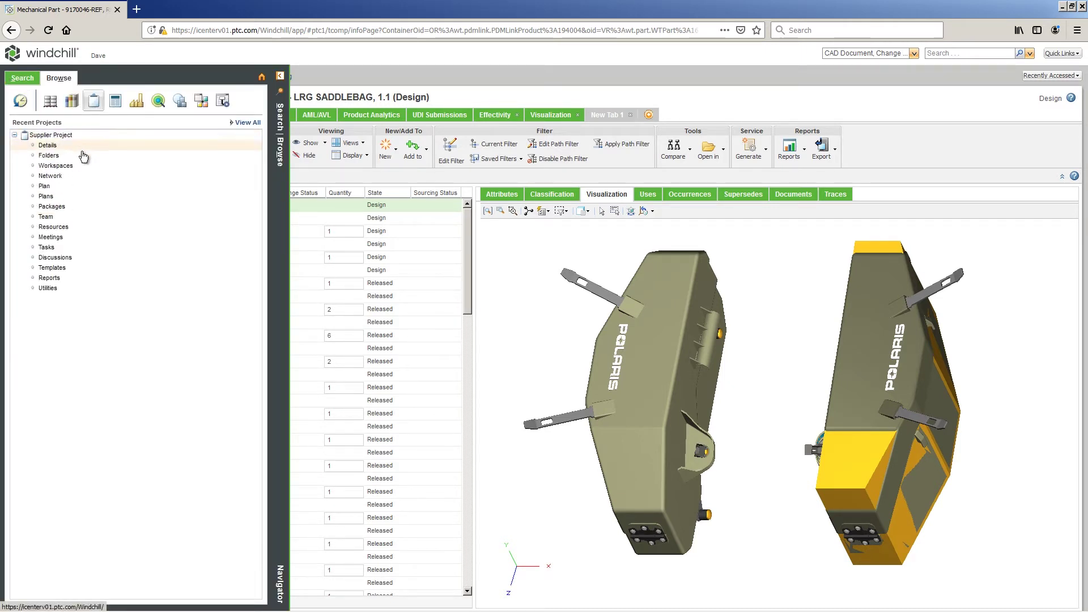
pyautogui.click(81, 154)
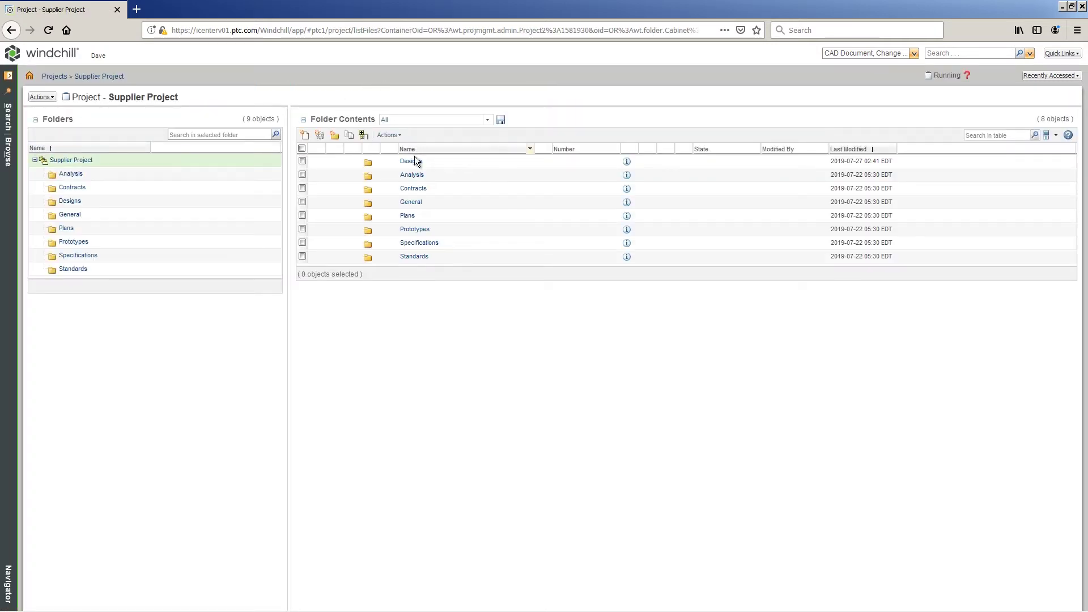
pyautogui.click(412, 160)
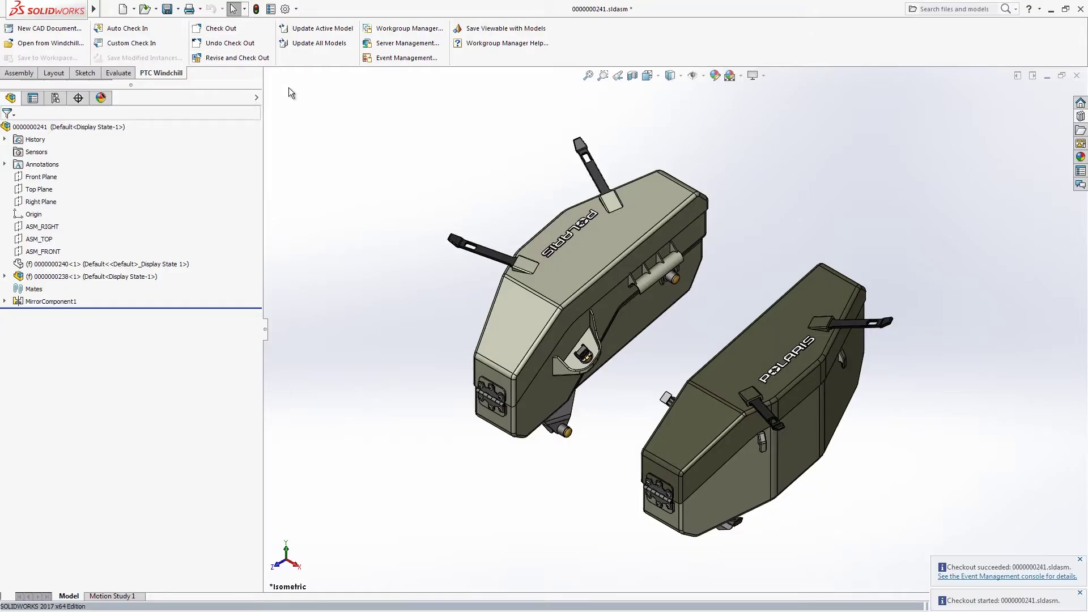
pyautogui.click(176, 262)
pyautogui.click(4, 264)
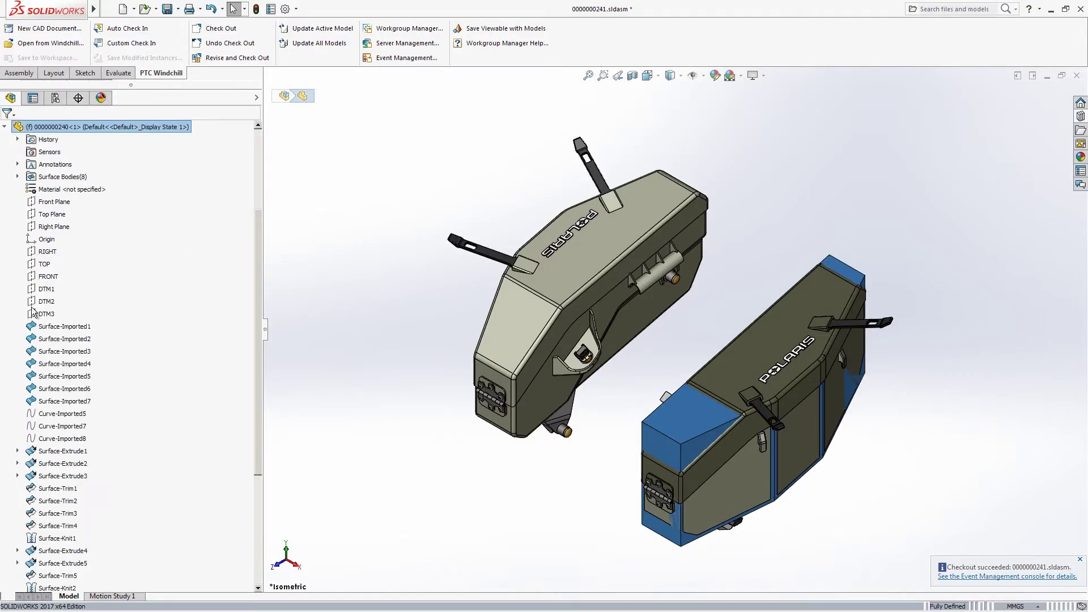
pyautogui.click(59, 464)
pyautogui.click(78, 445)
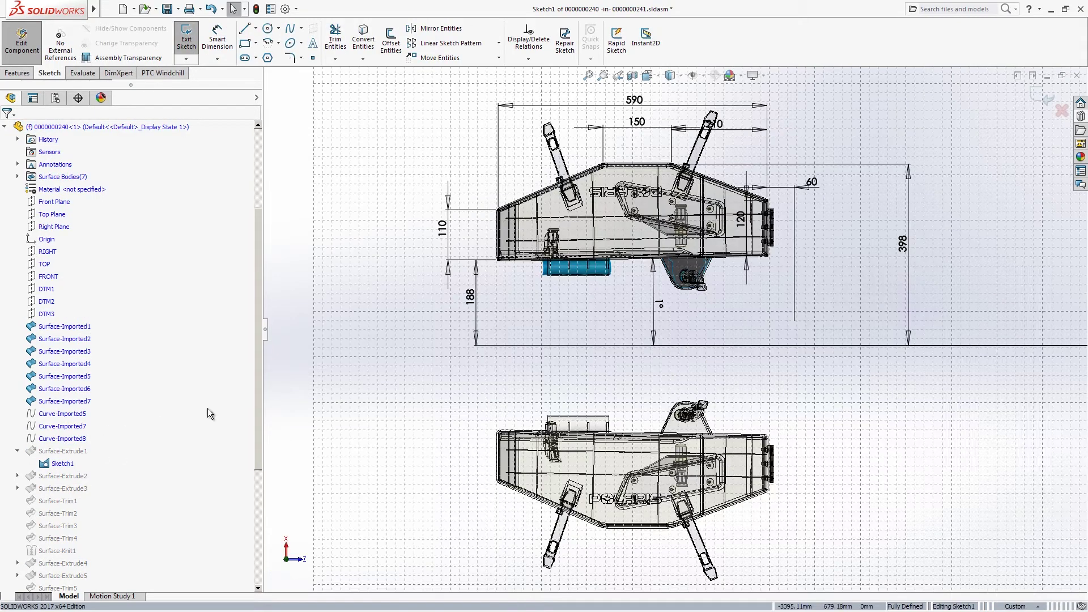
pyautogui.doubleClick(637, 127)
pyautogui.write('240')
pyautogui.press('Return')
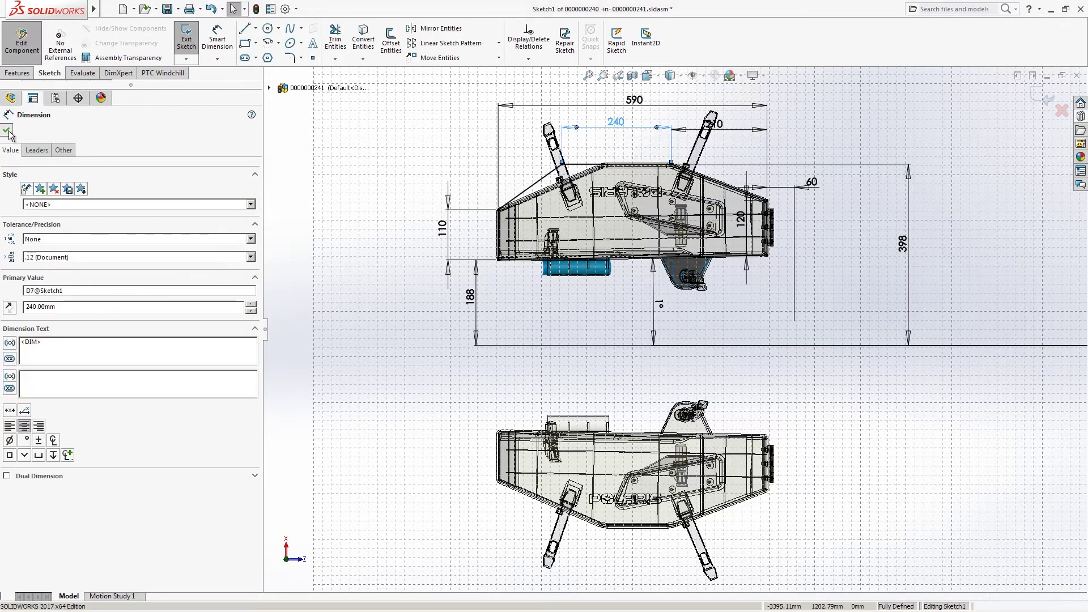
pyautogui.click(10, 133)
pyautogui.click(1042, 99)
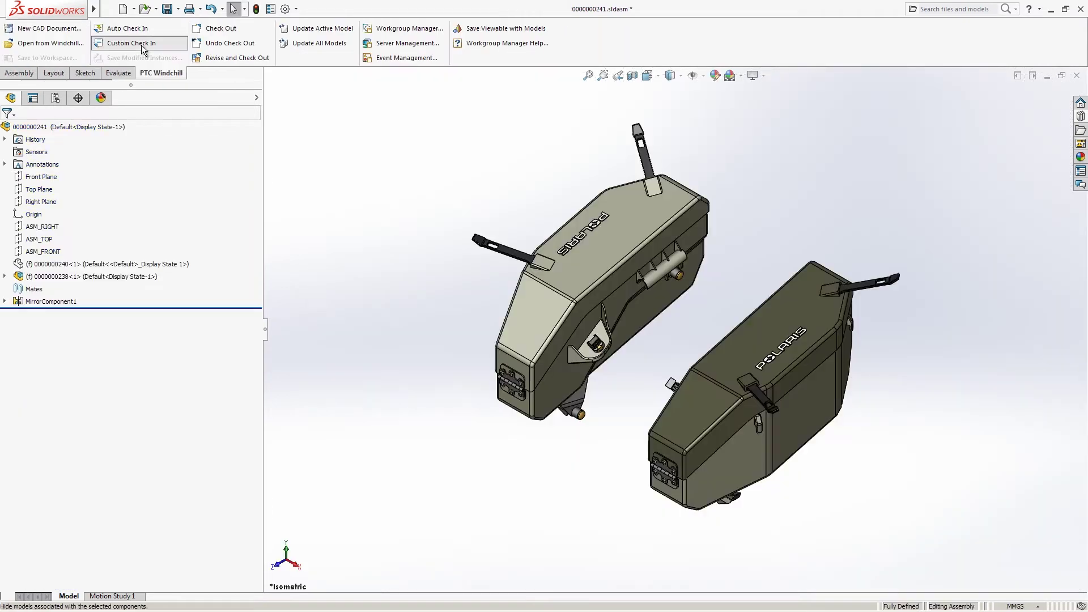
# Save all documents and check the enlarged saddlebag assembly in to Windchill
pyautogui.click(132, 43)
pyautogui.click(571, 327)
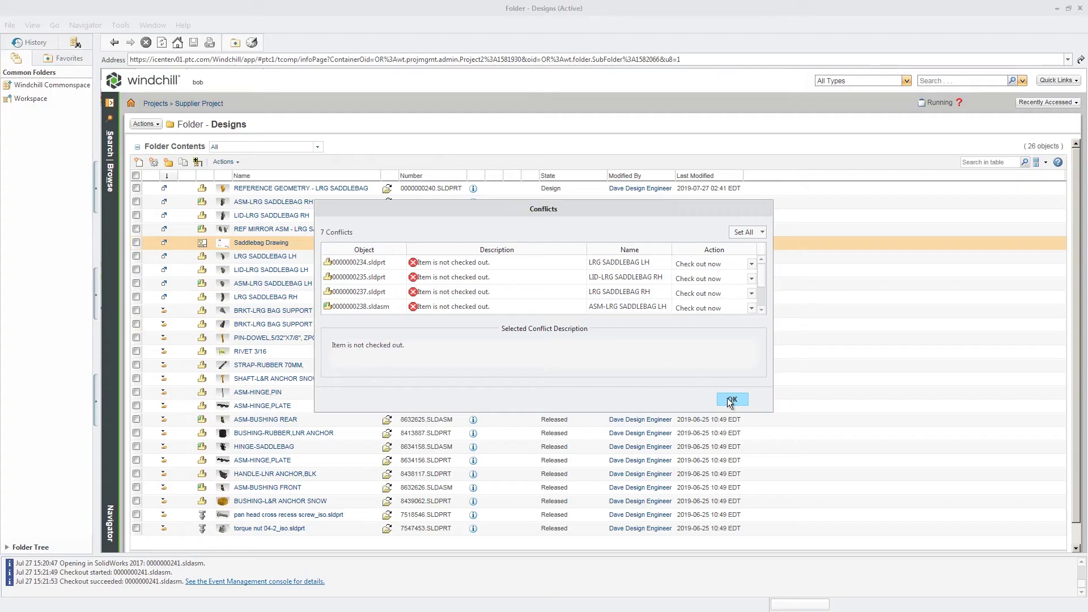
pyautogui.click(733, 402)
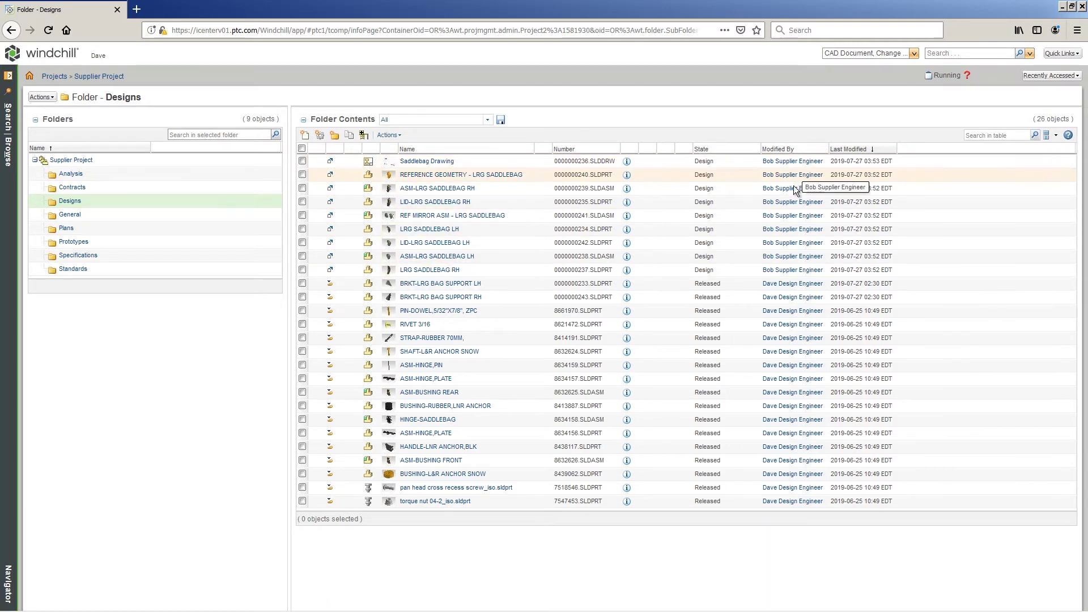
# Send the nine checked design objects, Saddlebag Drawing through LRG SADDLEBAG RH, to PDM
pyautogui.click(304, 163)
pyautogui.keyDown('shift'); pyautogui.click(303, 269); pyautogui.keyUp('shift')
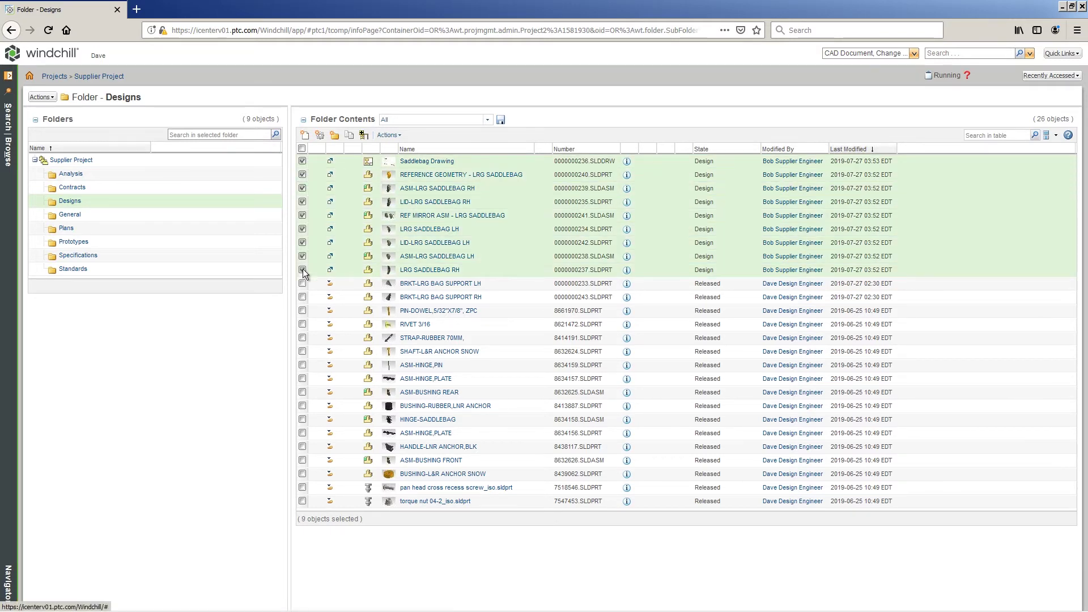
pyautogui.click(388, 135)
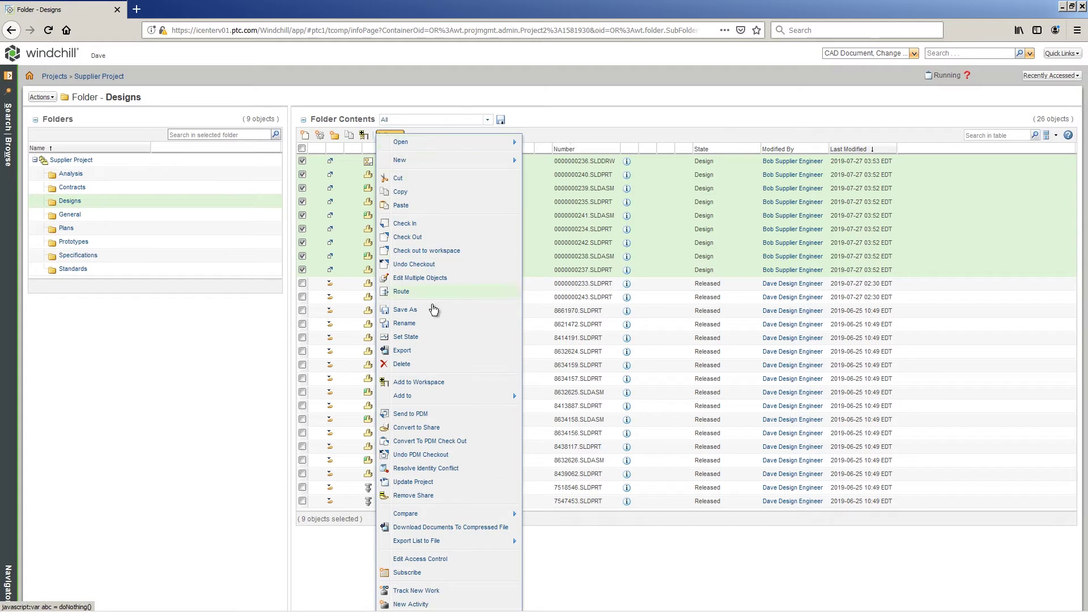
pyautogui.click(426, 413)
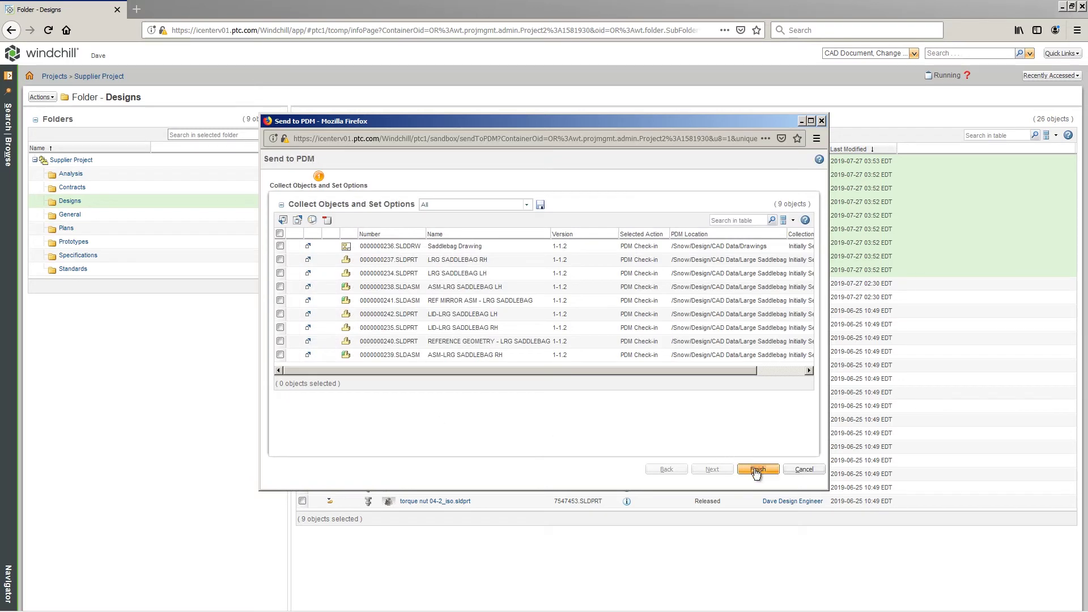
pyautogui.click(756, 470)
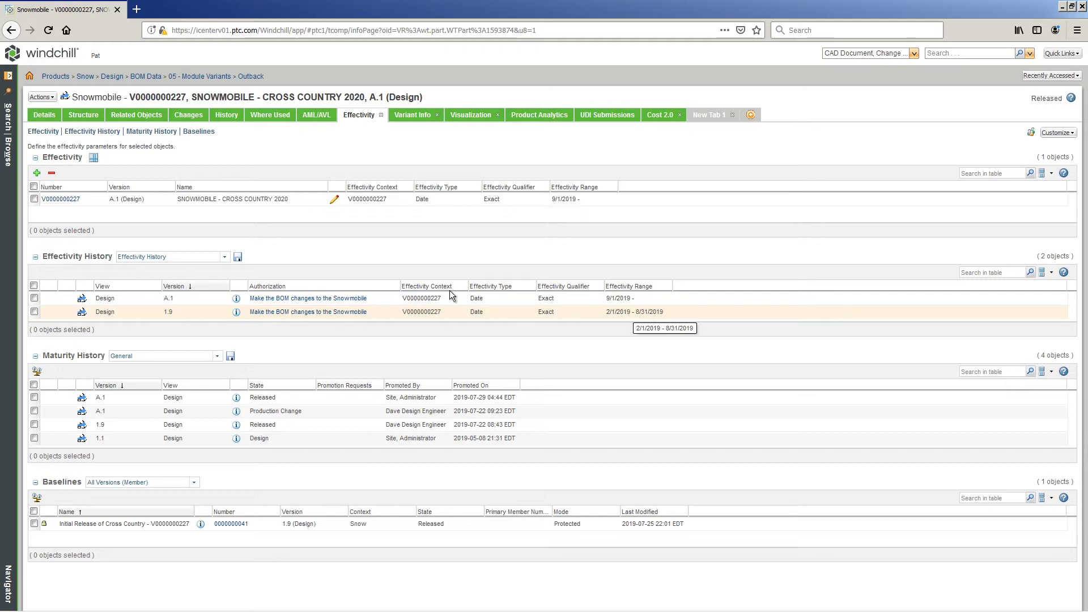
# Switch from effectivity history to the Cross Country 2020 snowmobile's product structure
pyautogui.click(85, 116)
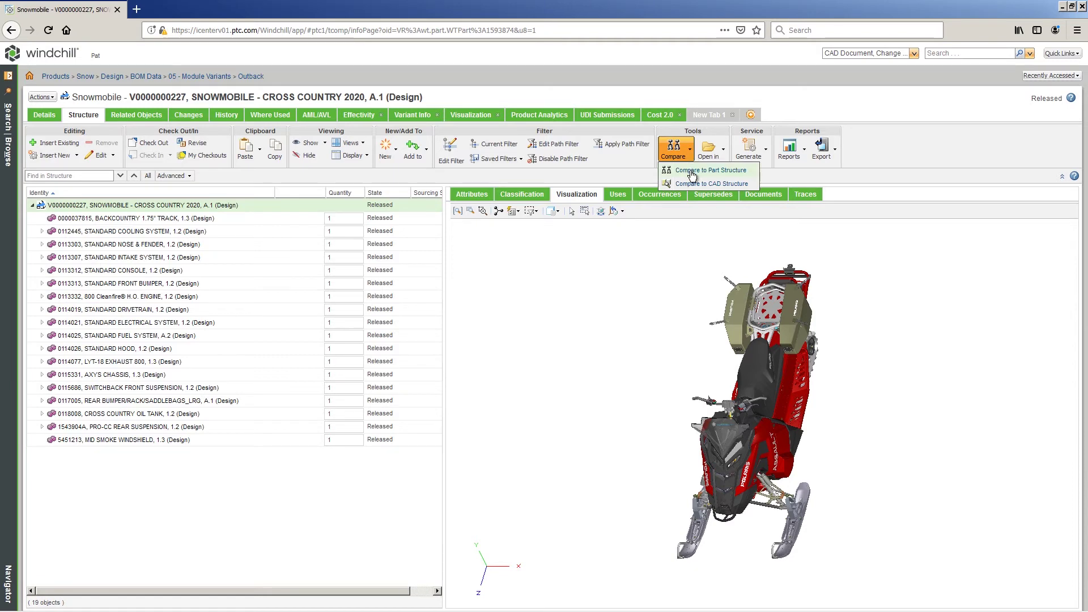
# Compare Cross Country 2020 A.1 with 1.9 and step through the left saddlebag differences
pyautogui.click(692, 173)
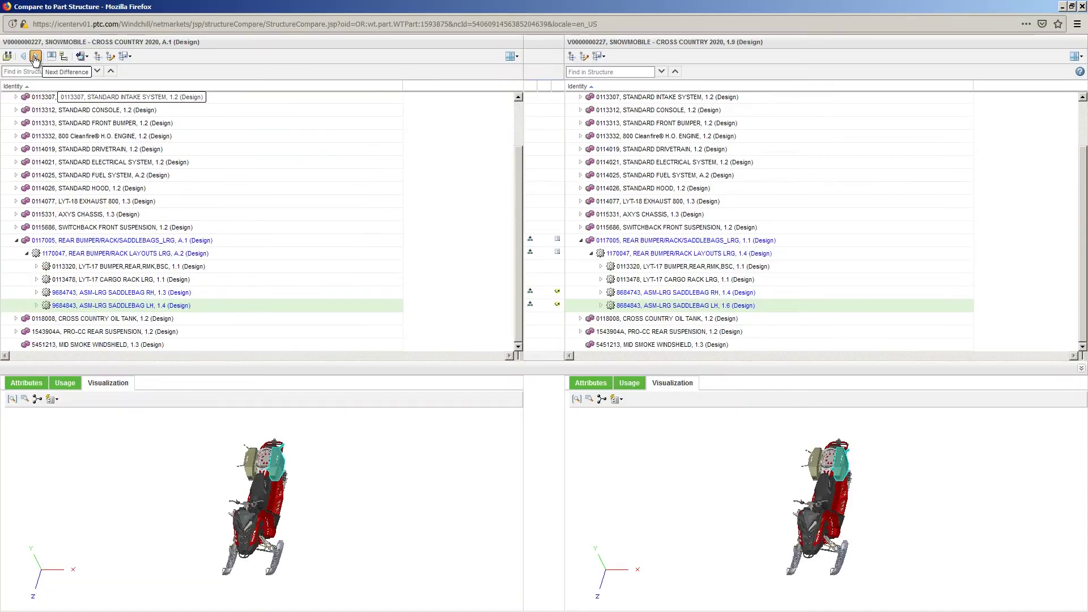
pyautogui.click(35, 57)
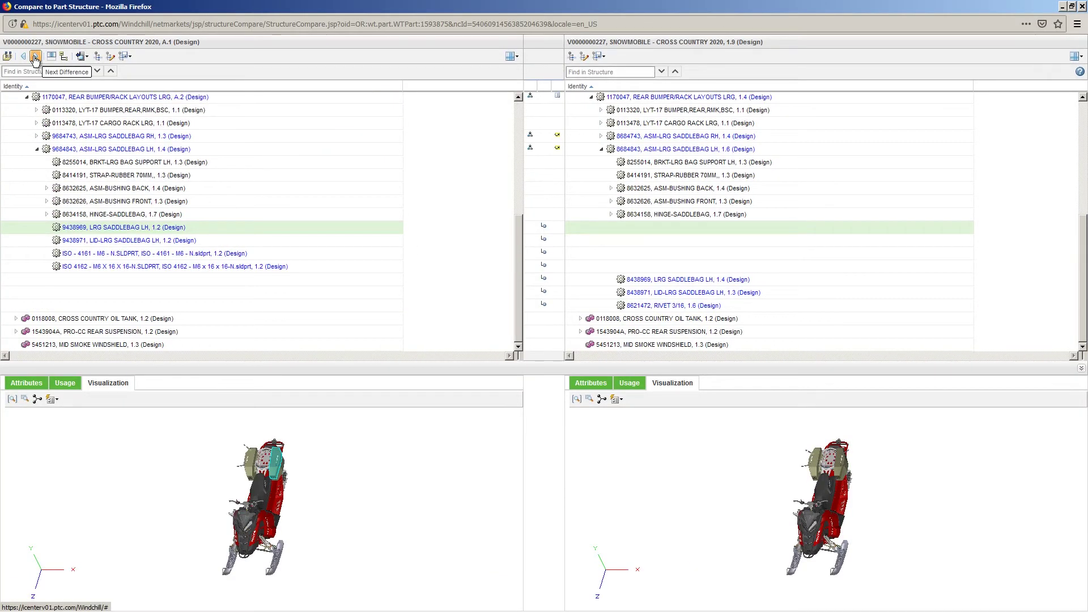
pyautogui.click(213, 241)
pyautogui.click(267, 254)
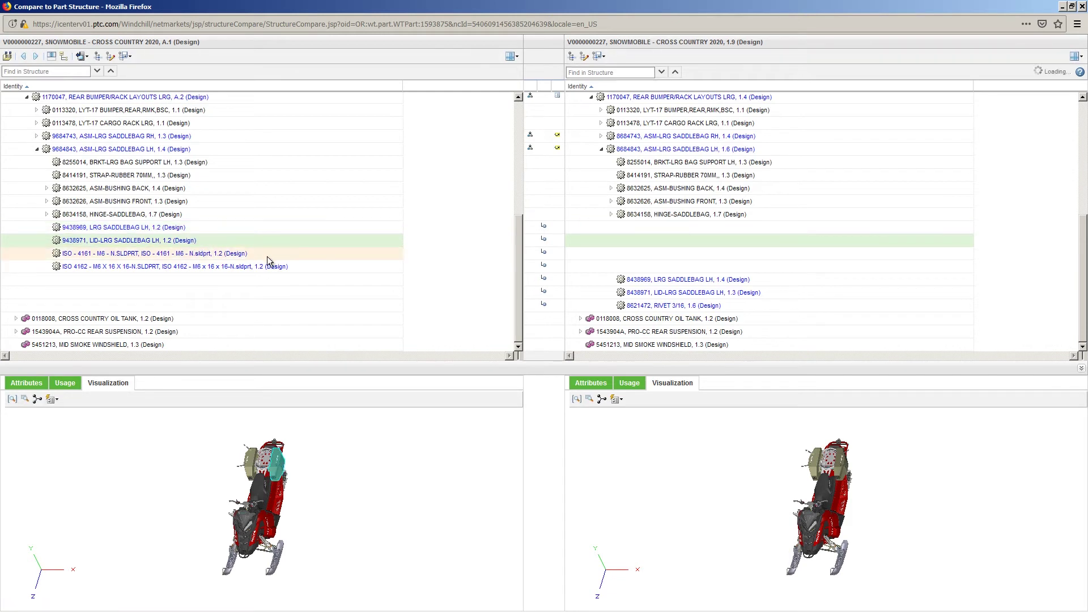
pyautogui.click(295, 266)
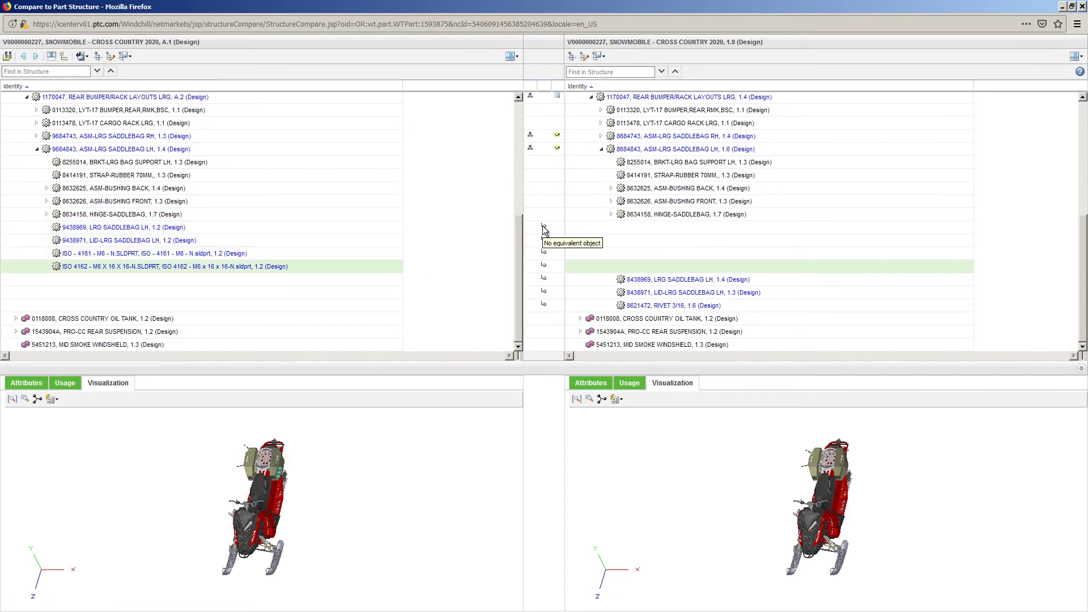
pyautogui.click(594, 280)
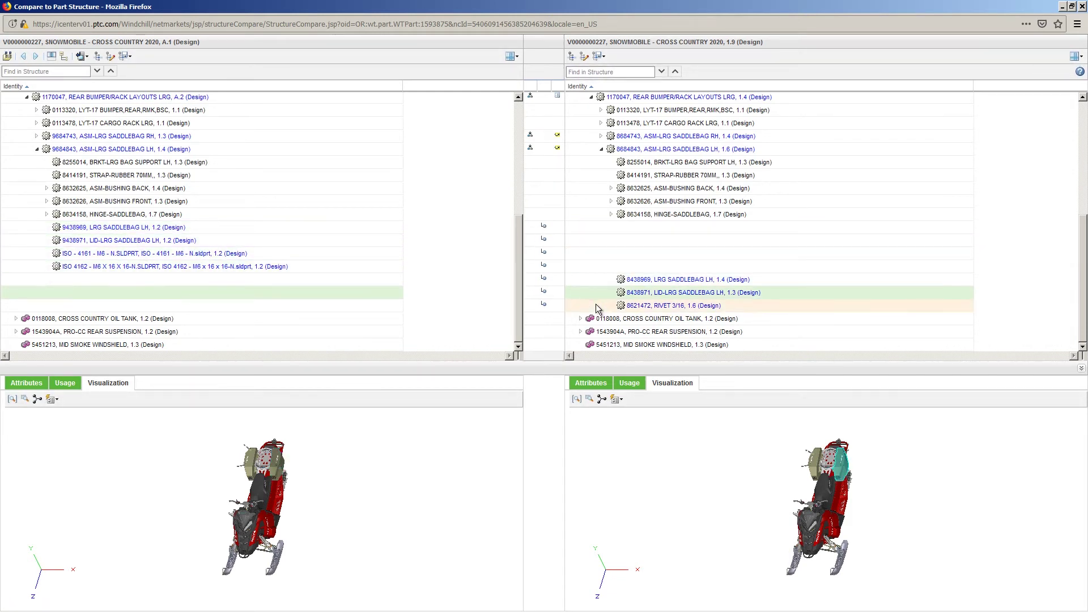
pyautogui.click(597, 304)
# Publish an AR experience of the Cross Country 2020 A.1 structure at High viewable quality
pyautogui.click(12, 54)
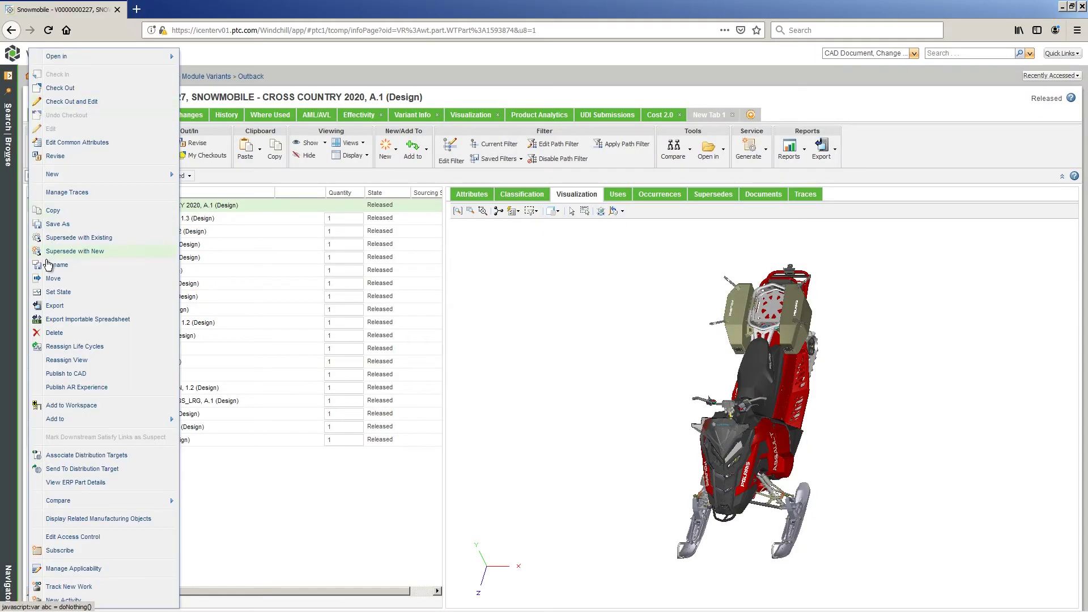
pyautogui.click(75, 388)
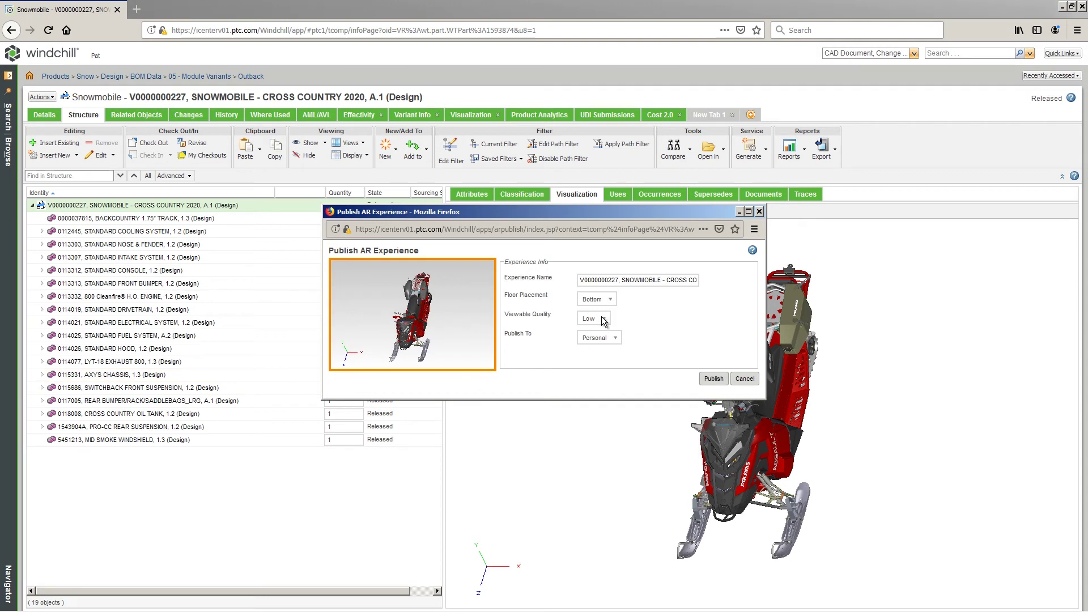
pyautogui.click(590, 355)
pyautogui.click(717, 380)
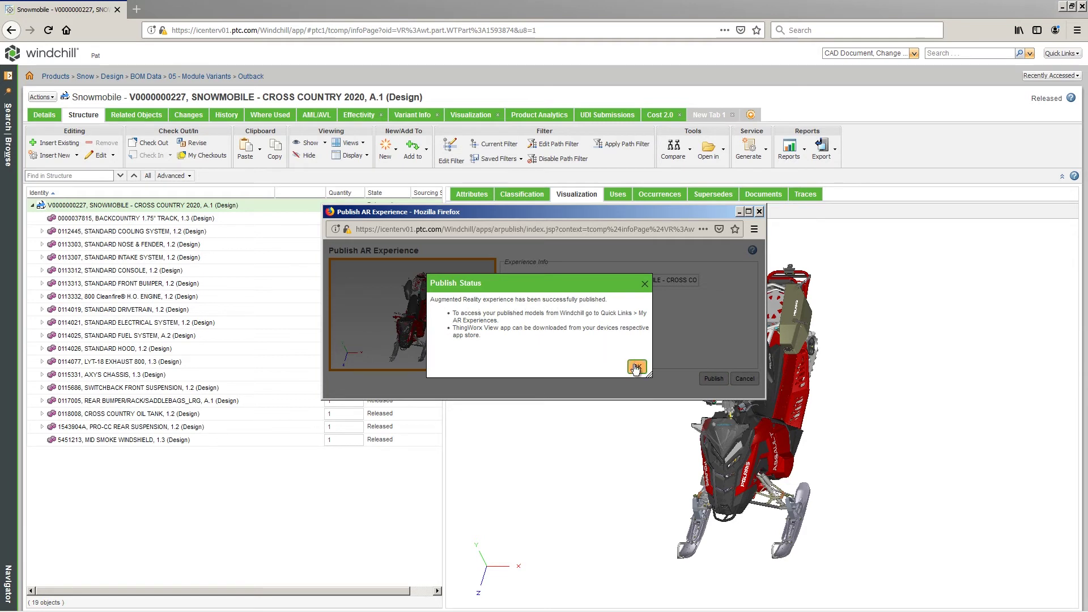
pyautogui.click(636, 368)
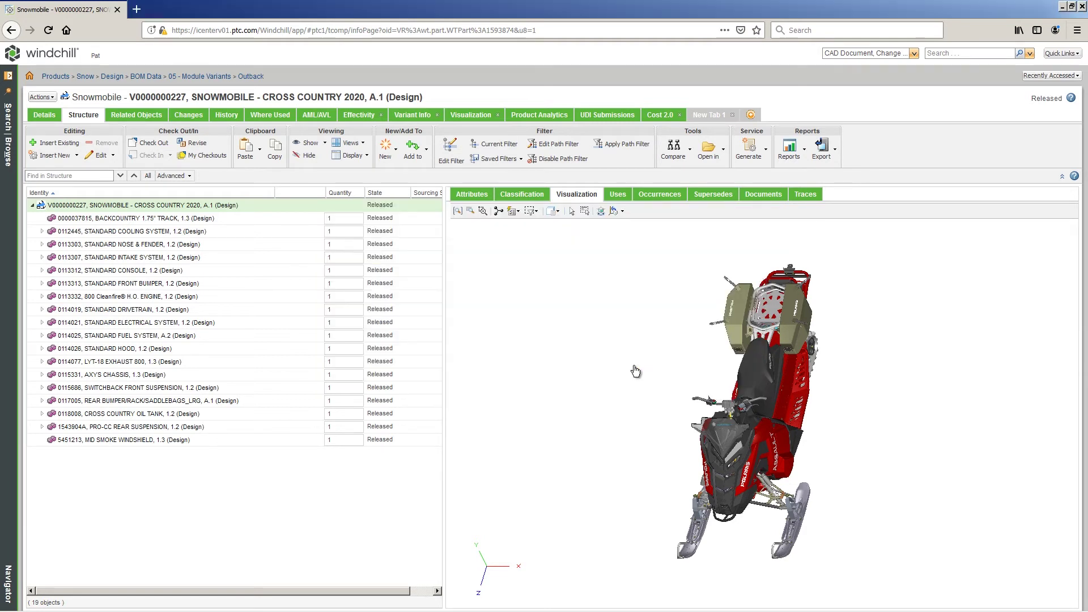
# Make the cross country 2020 snowmobile AR experience public and show its sharing QR code
pyautogui.click(1062, 54)
pyautogui.click(1031, 193)
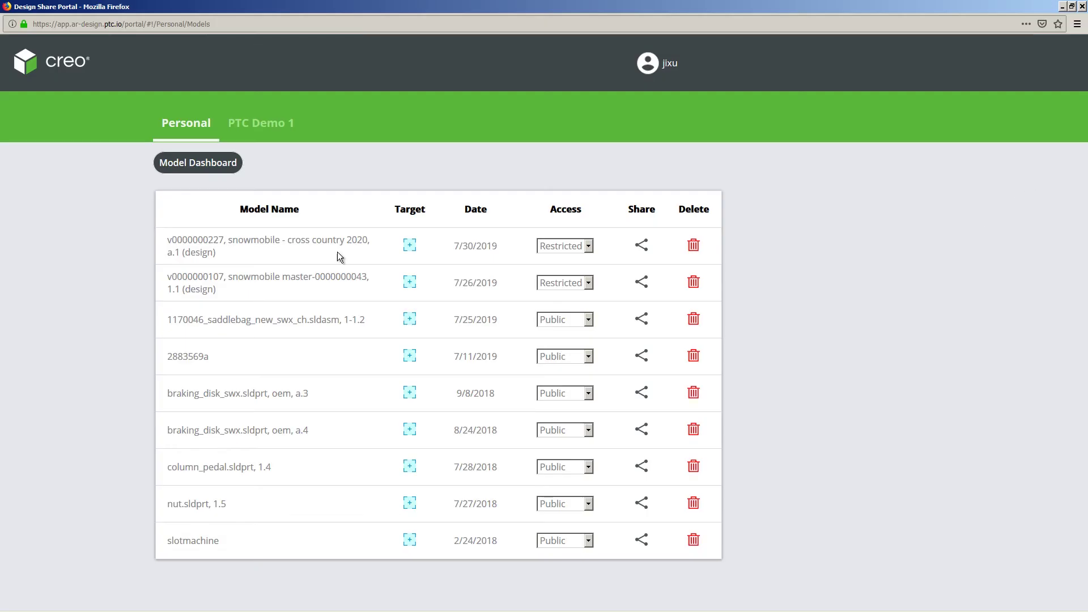
pyautogui.click(591, 246)
pyautogui.click(641, 247)
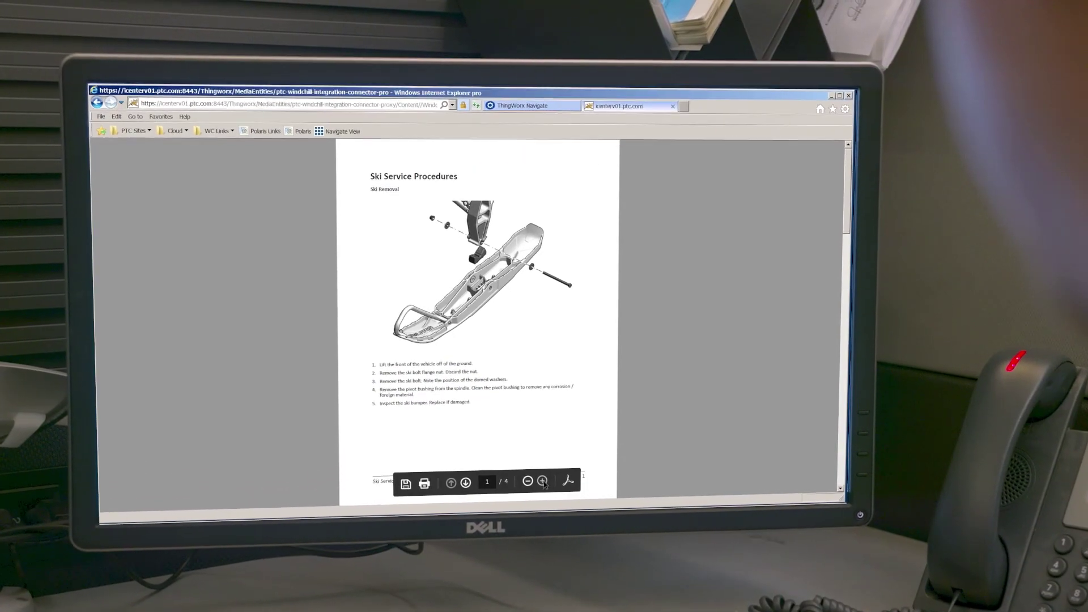
# Zoom in on page 1 of the Ski Service Procedures PDF to read the ski removal steps
pyautogui.click(538, 482)
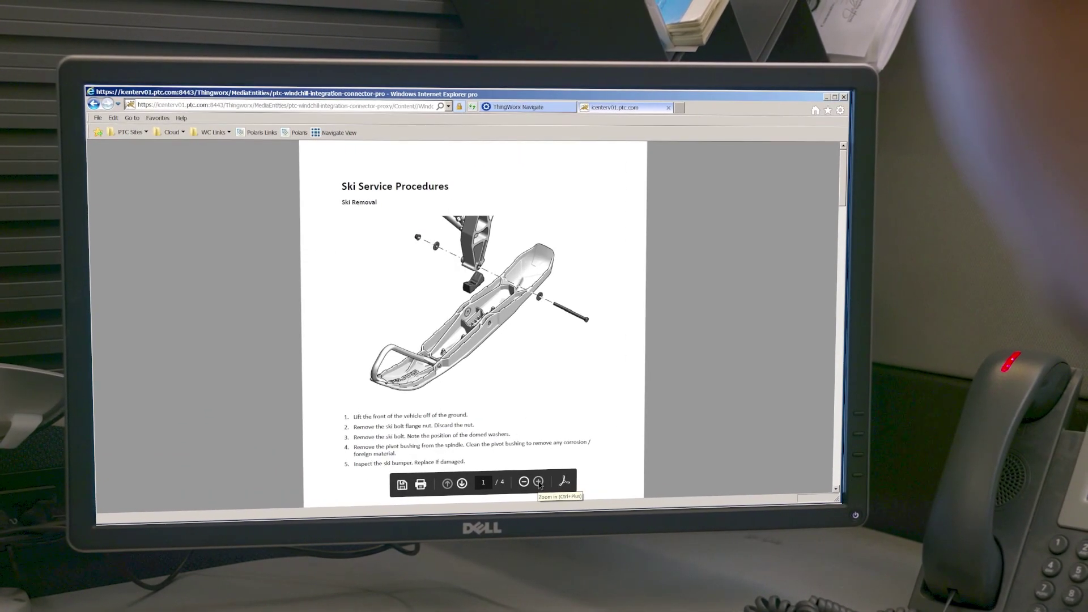